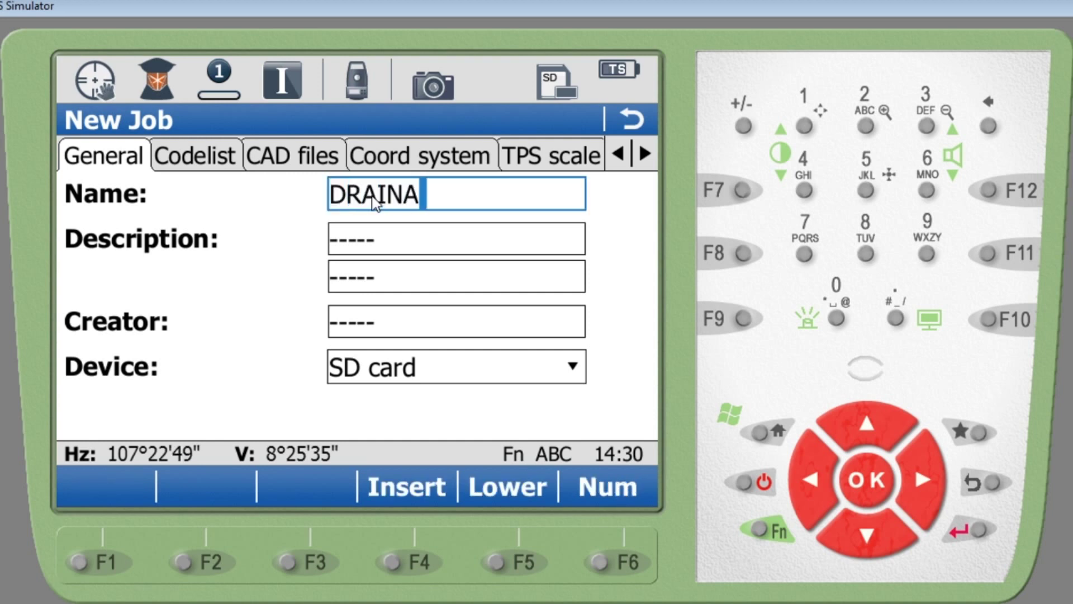
# Complete the job name DRAINAGE and store the new job.
pyautogui.write('GE')
pyautogui.click(386, 242)
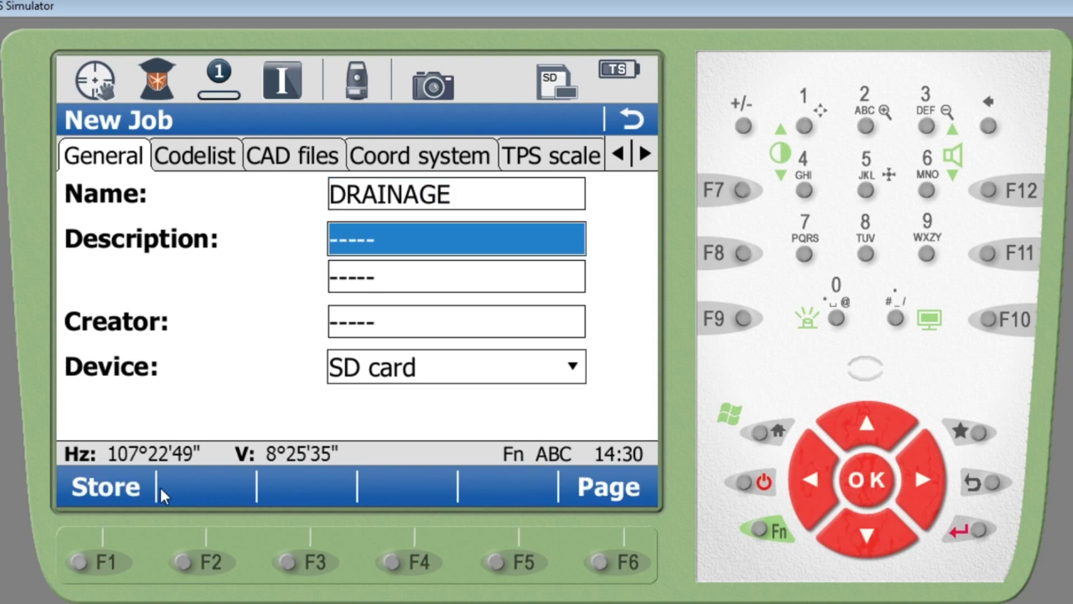
pyautogui.click(108, 483)
# Add point MH1 at Easting 100, Northing 200, Elevation 10 to the job's data.
pyautogui.click(421, 223)
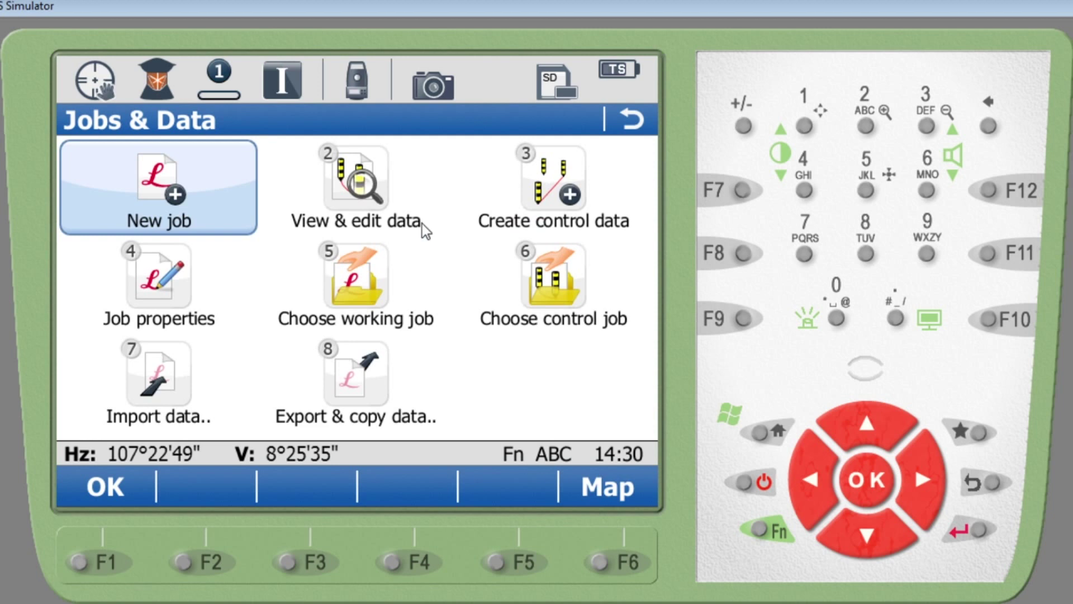
pyautogui.click(360, 190)
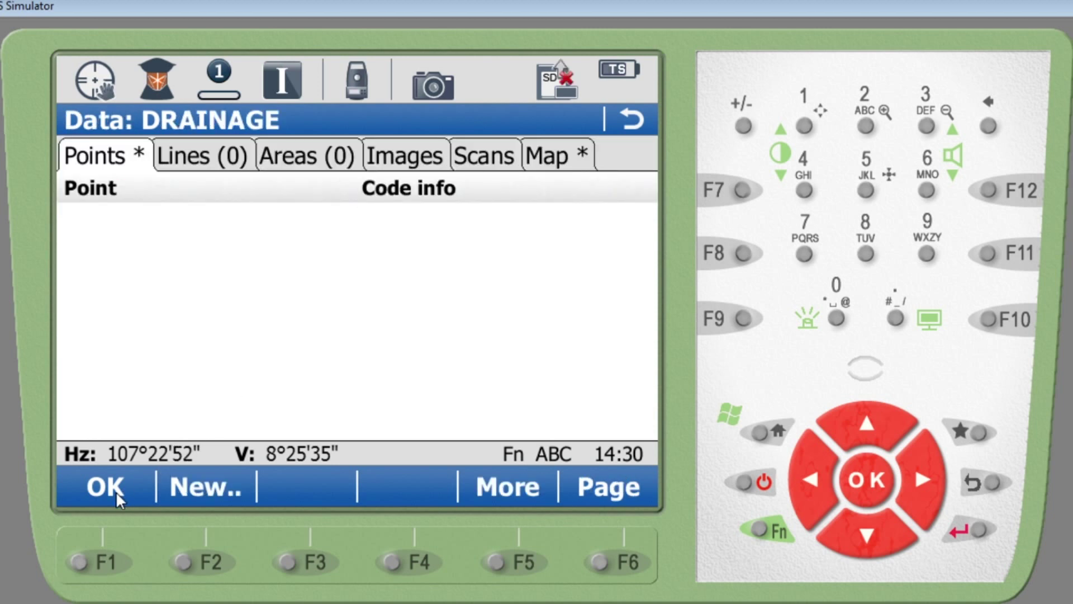
pyautogui.click(195, 488)
pyautogui.write('MH1')
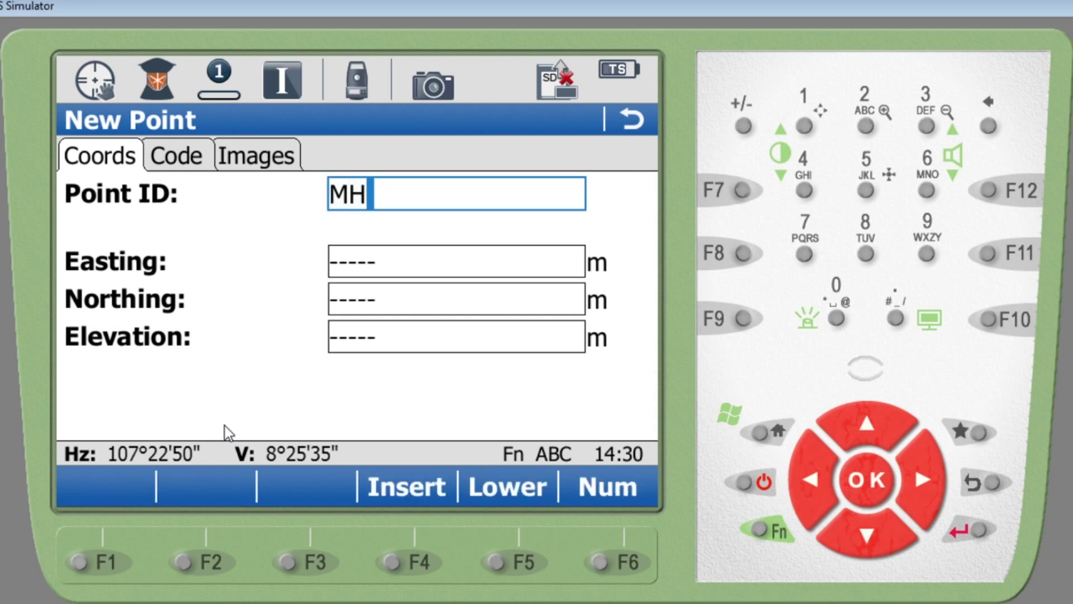
pyautogui.click(353, 274)
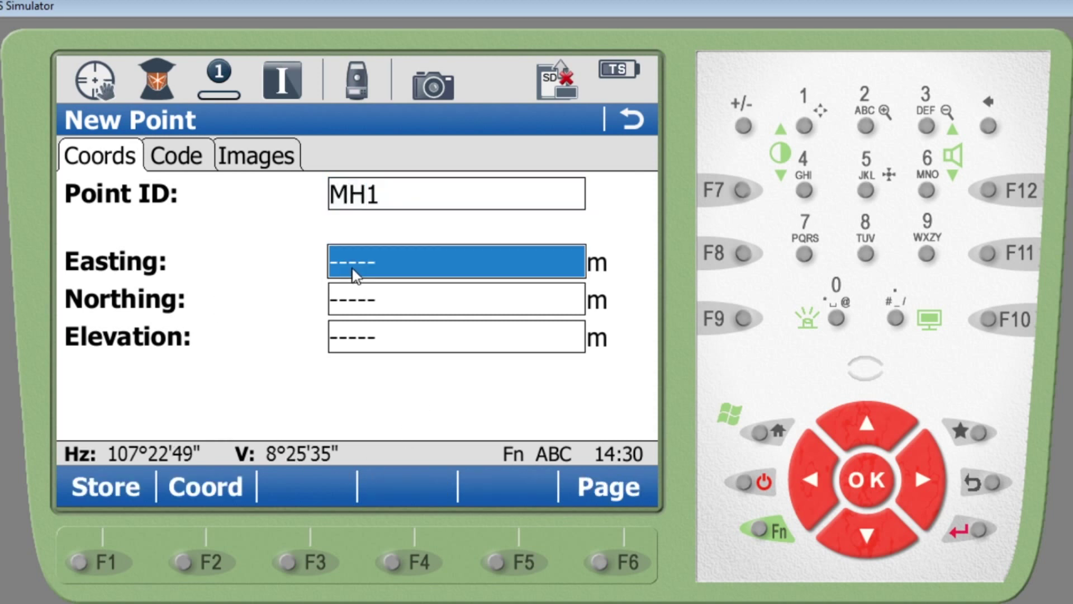
pyautogui.write('100')
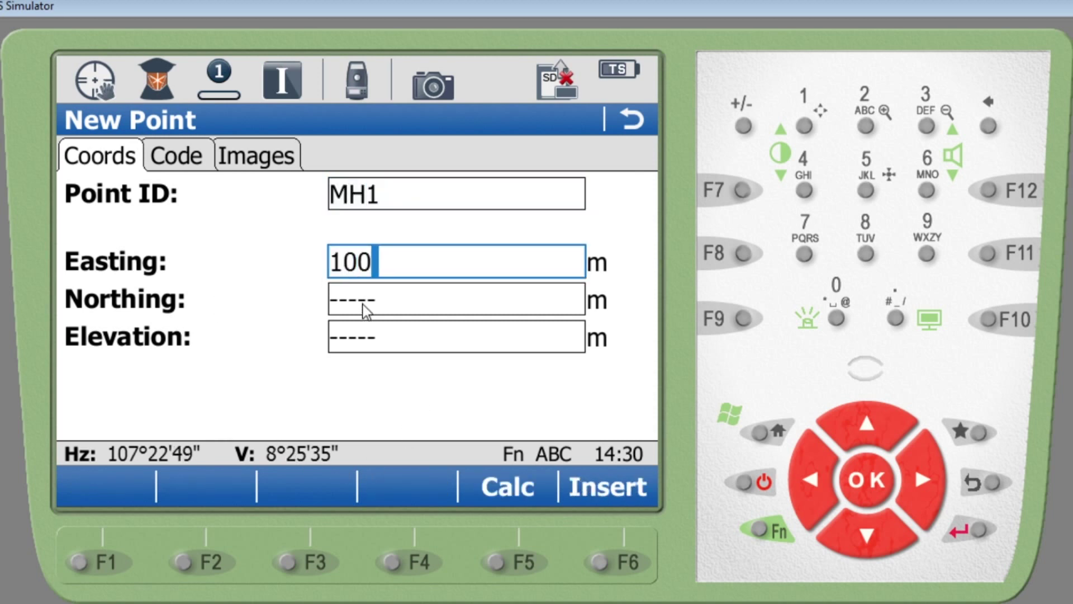
pyautogui.click(363, 308)
pyautogui.write('200')
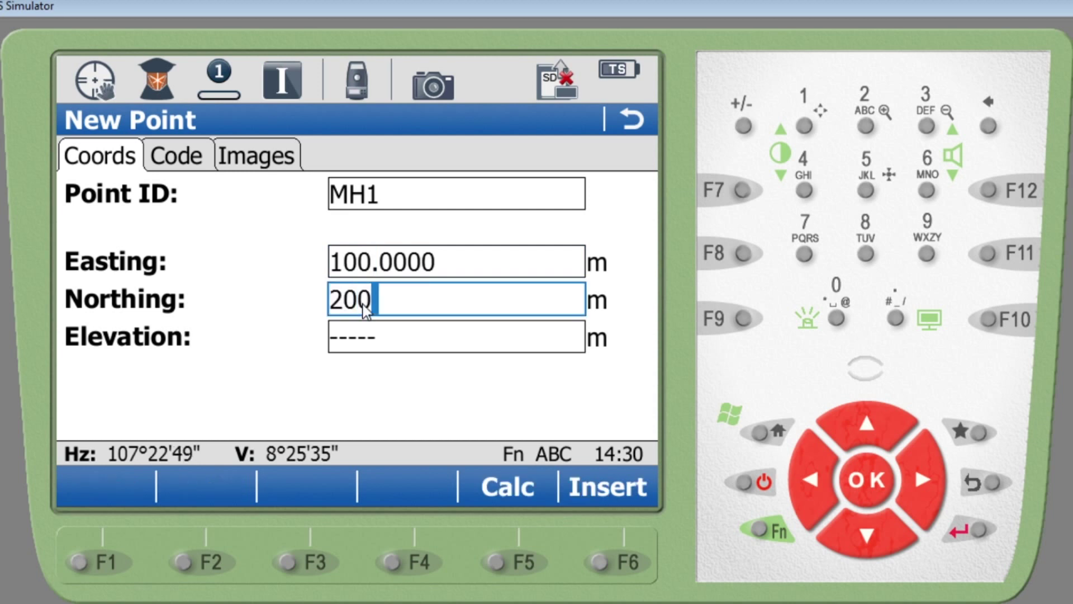
pyautogui.click(371, 350)
pyautogui.write('10')
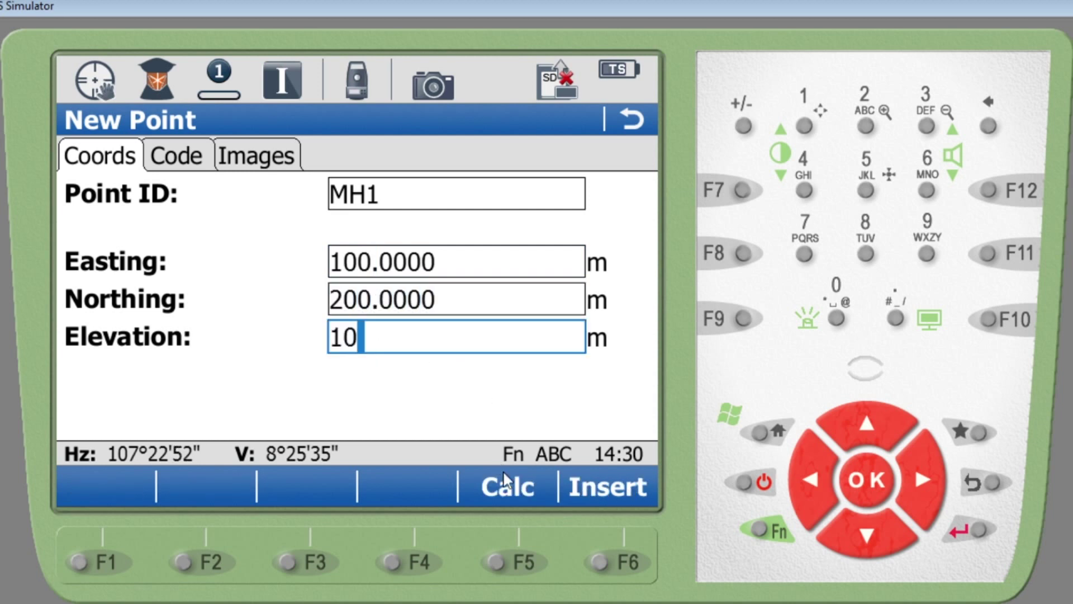
pyautogui.press('Return')
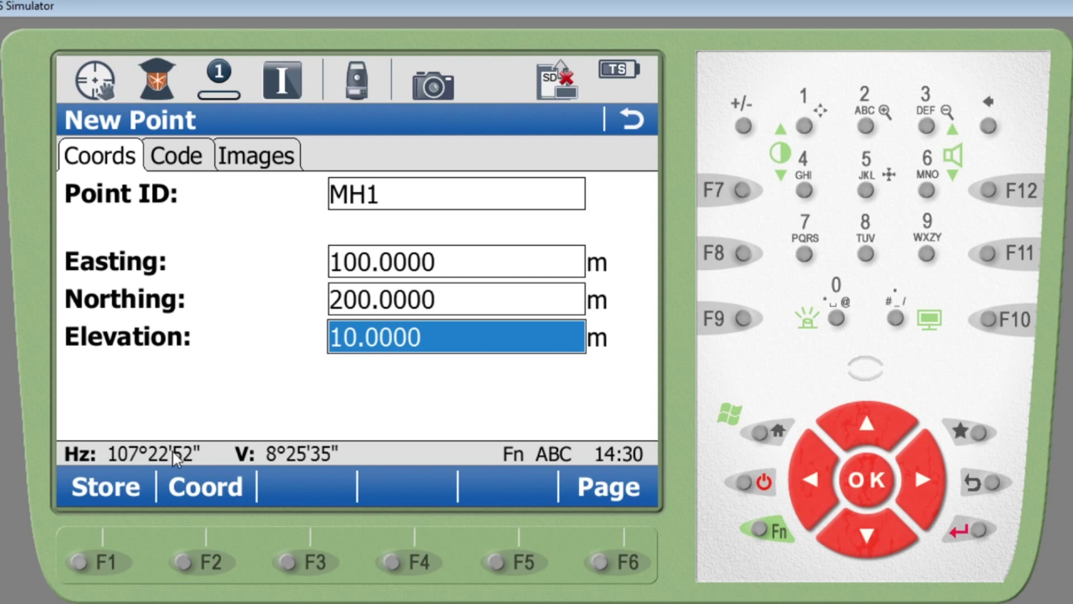
pyautogui.click(93, 485)
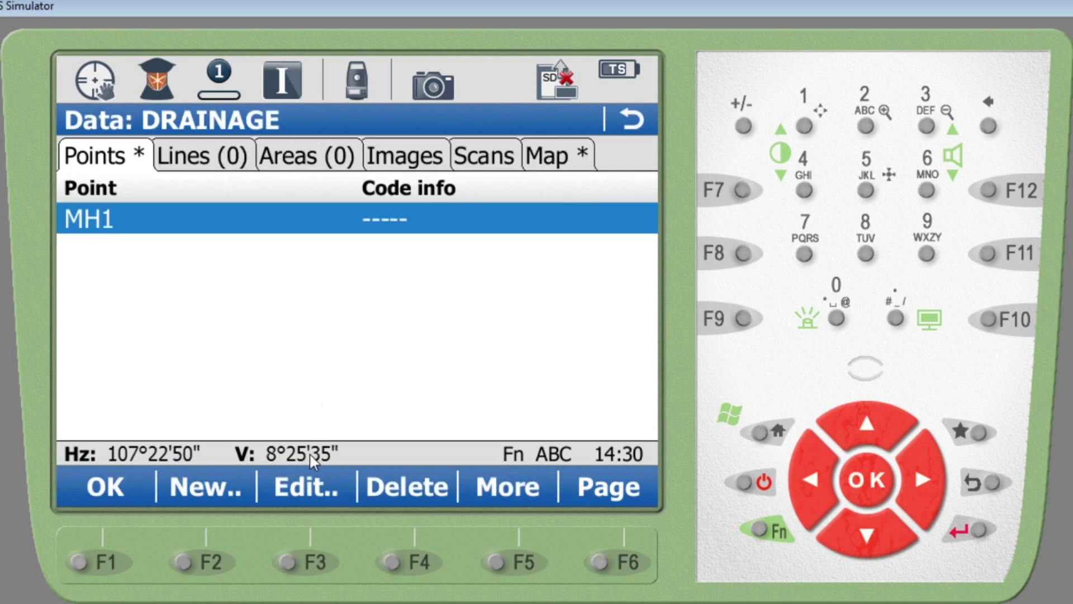
# Store point MH2 at Easting 110, Northing 200, Elevation 10.5, then return to the main menu.
pyautogui.click(210, 489)
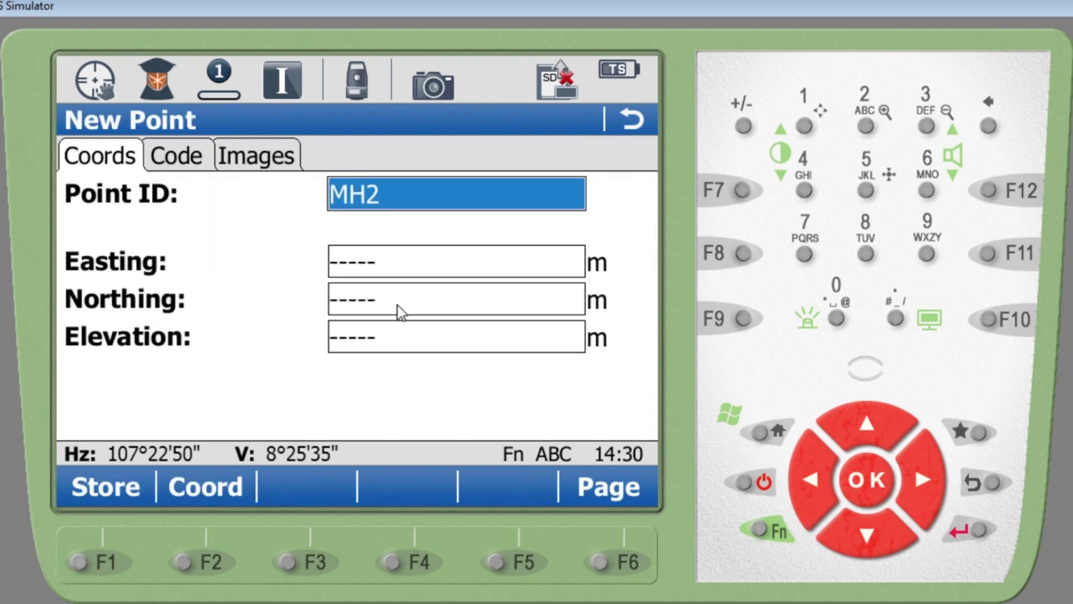
pyautogui.click(402, 274)
pyautogui.write('1')
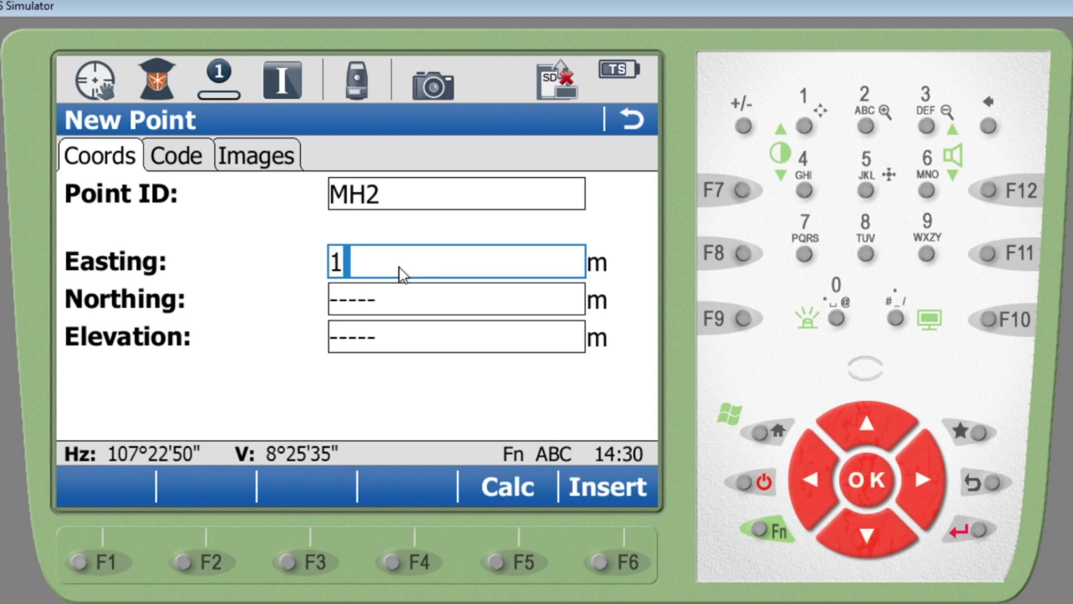
pyautogui.write('10')
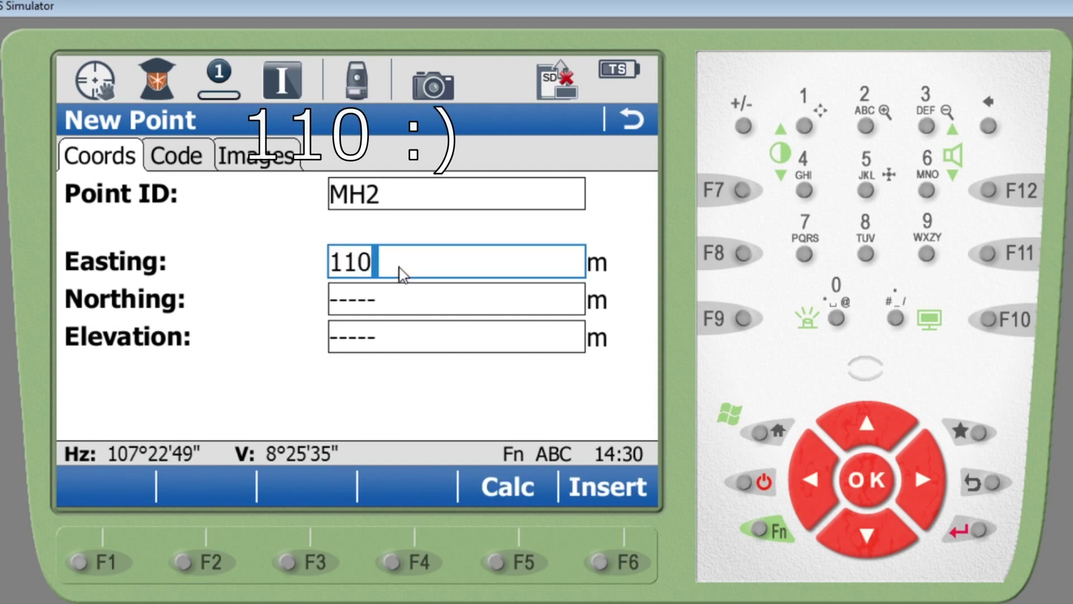
pyautogui.press('Return')
pyautogui.write('200')
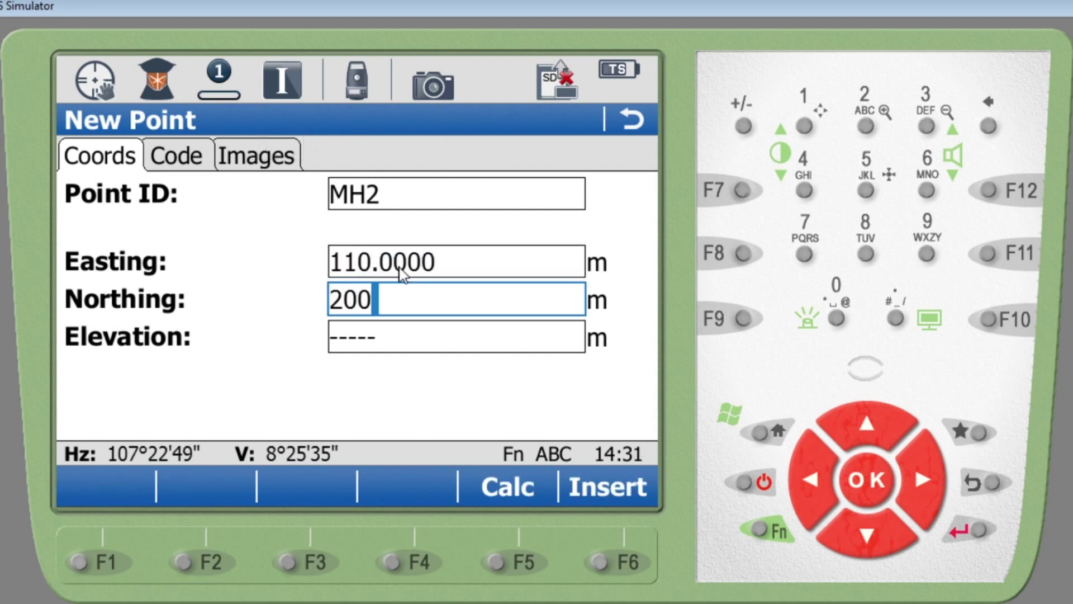
pyautogui.press('Return')
pyautogui.write('10.5')
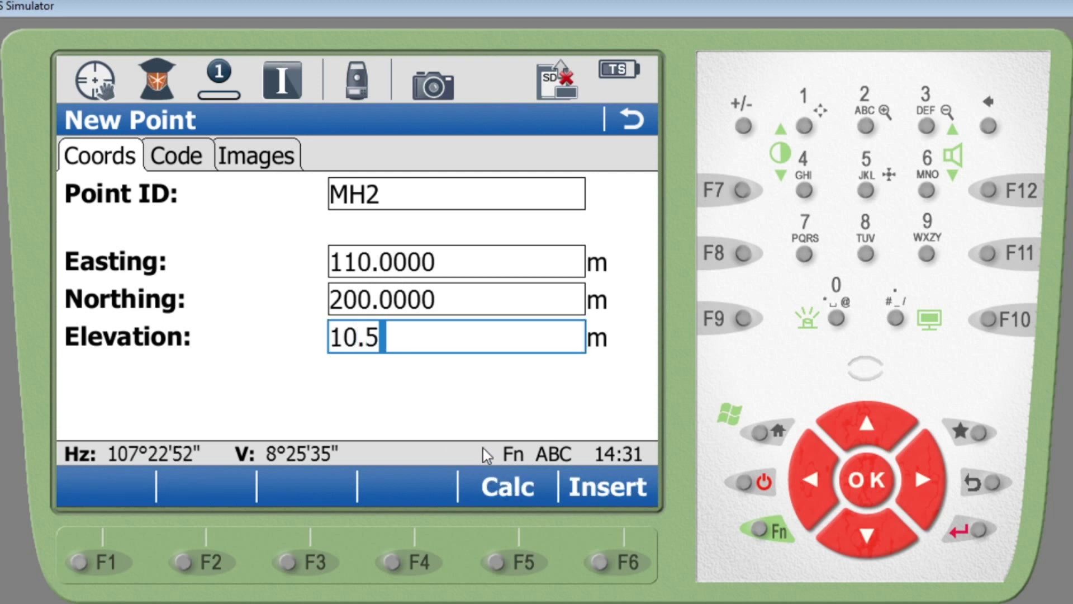
pyautogui.press('Return')
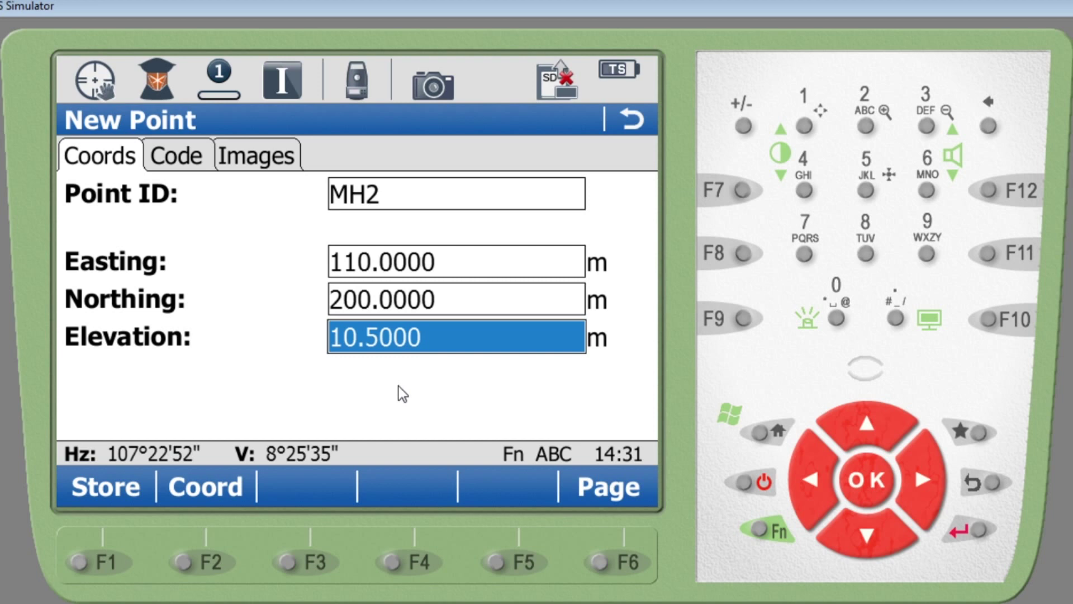
pyautogui.click(121, 485)
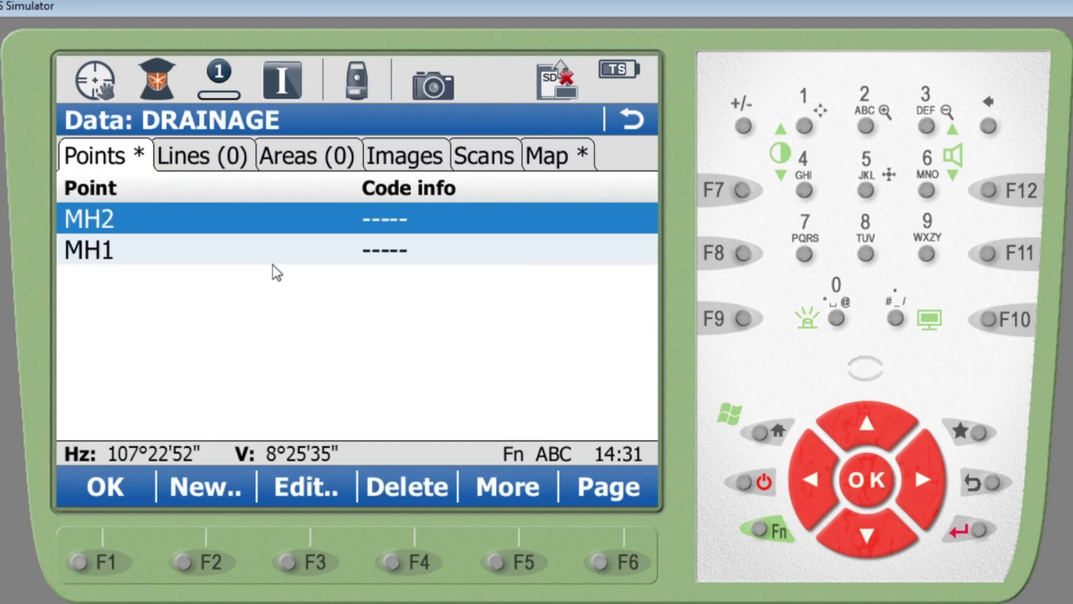
pyautogui.click(632, 117)
pyautogui.click(632, 118)
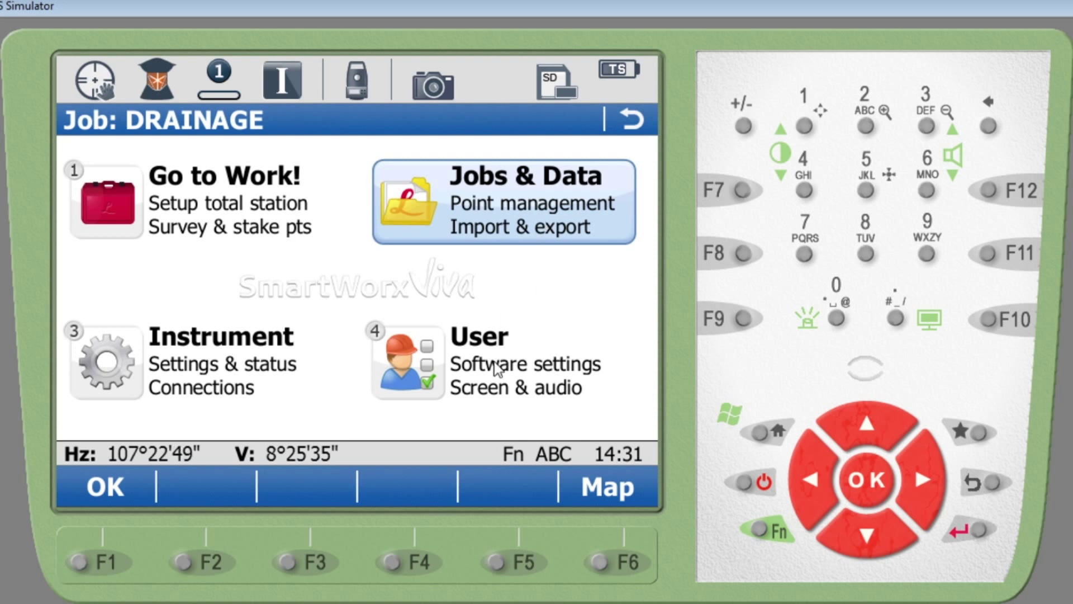
# Open the DRAINAGE Tap Map plotting points MH1 and MH2.
pyautogui.click(610, 485)
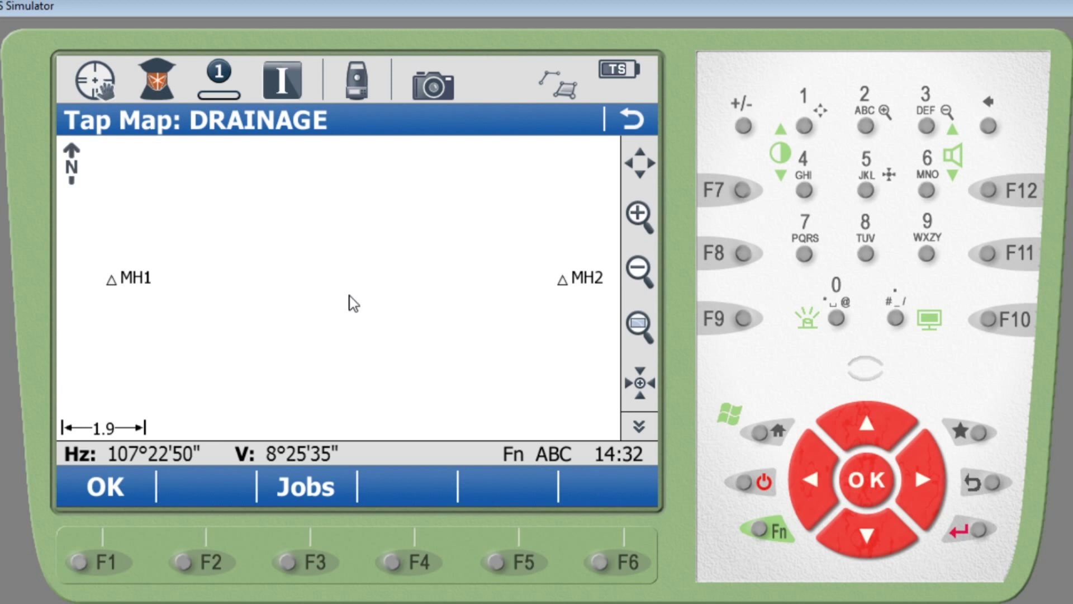
# Create a line between points MH1 and MH2 on the map.
pyautogui.click(111, 279)
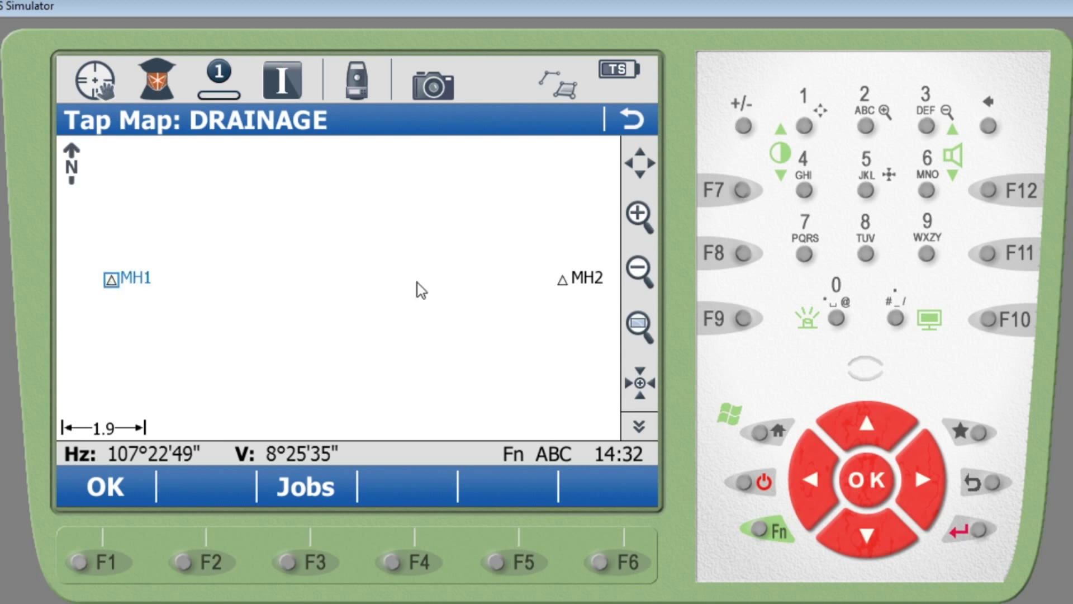
pyautogui.click(561, 281)
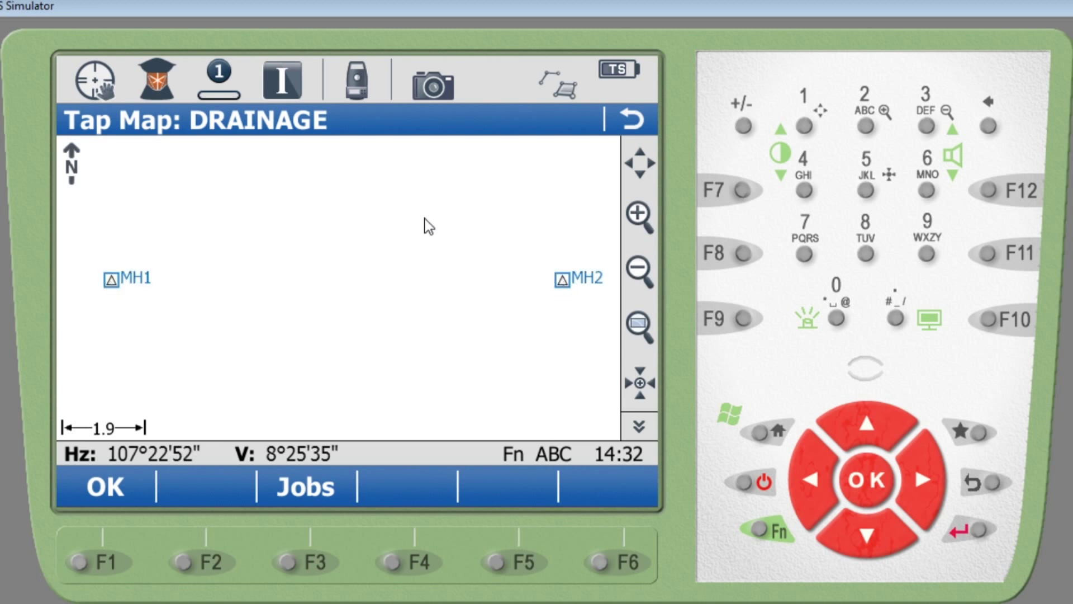
pyautogui.rightClick(428, 226)
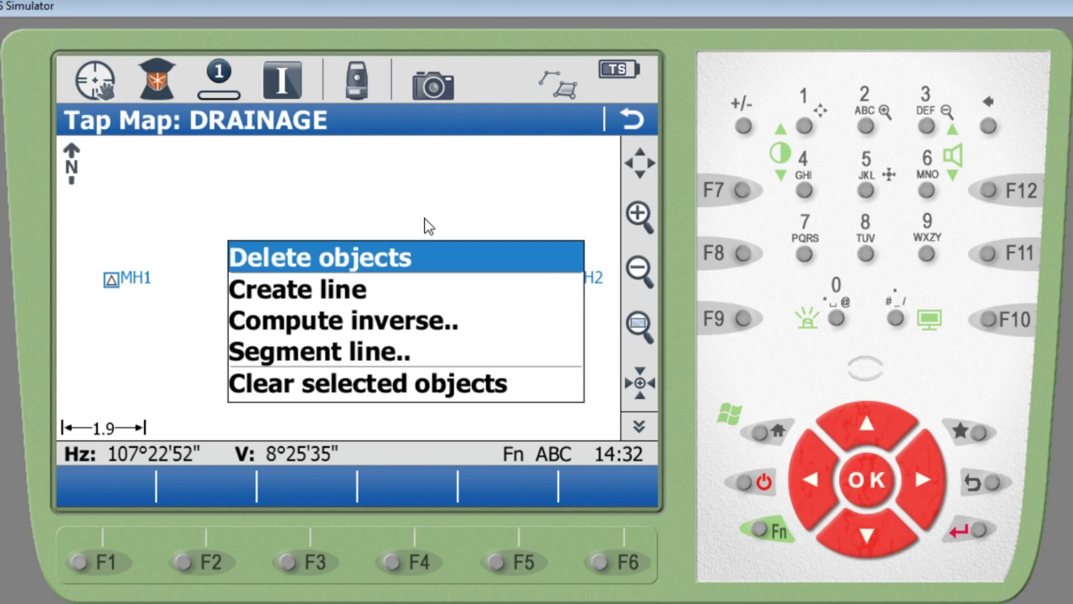
pyautogui.click(359, 293)
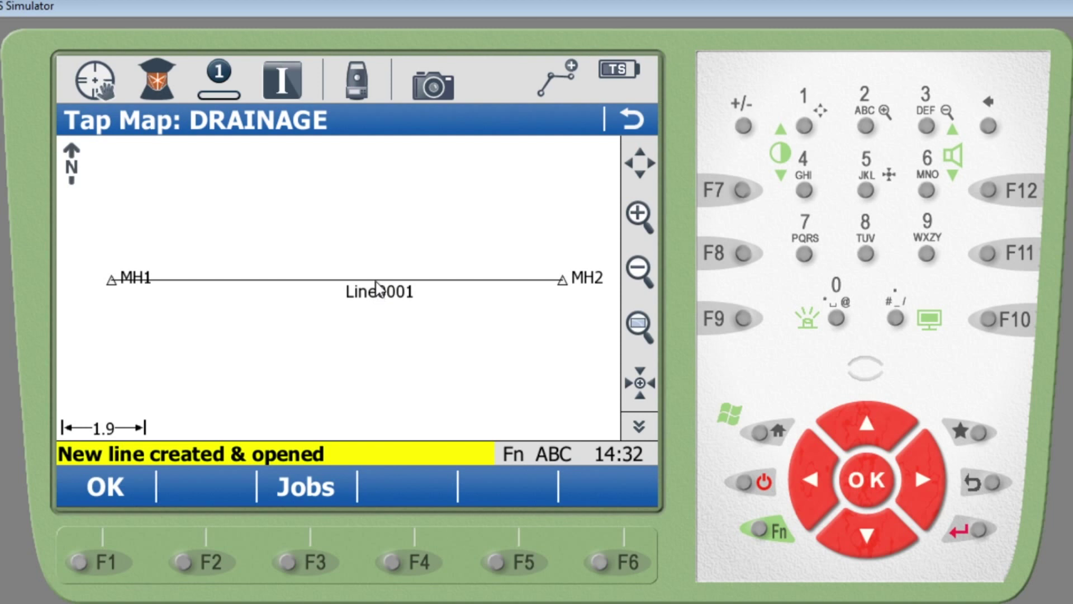
# Rename the new line Line0001 to RUN1 and store it.
pyautogui.click(376, 280)
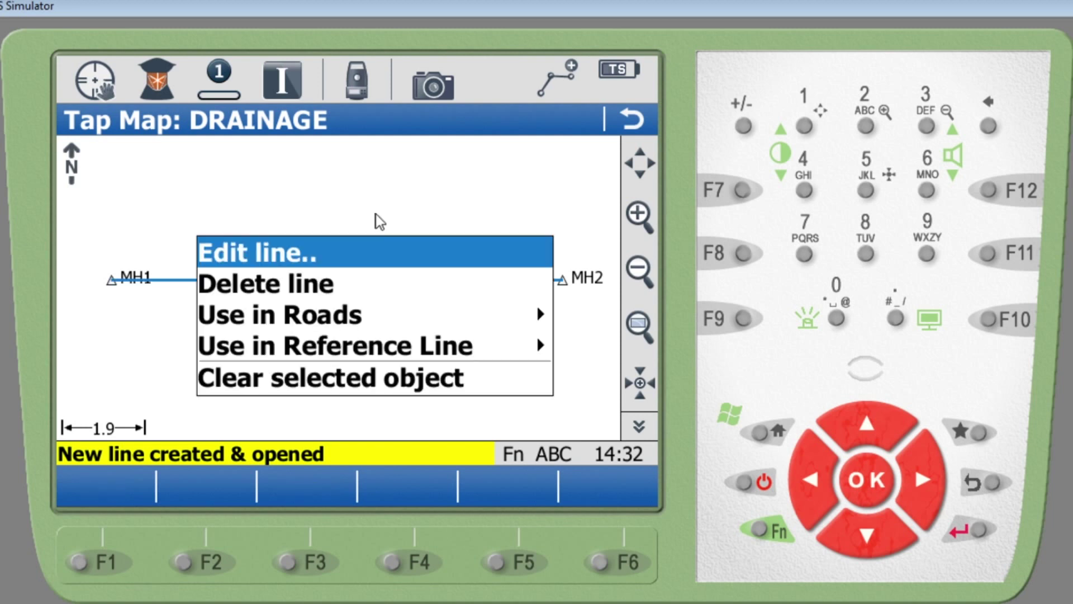
pyautogui.click(322, 250)
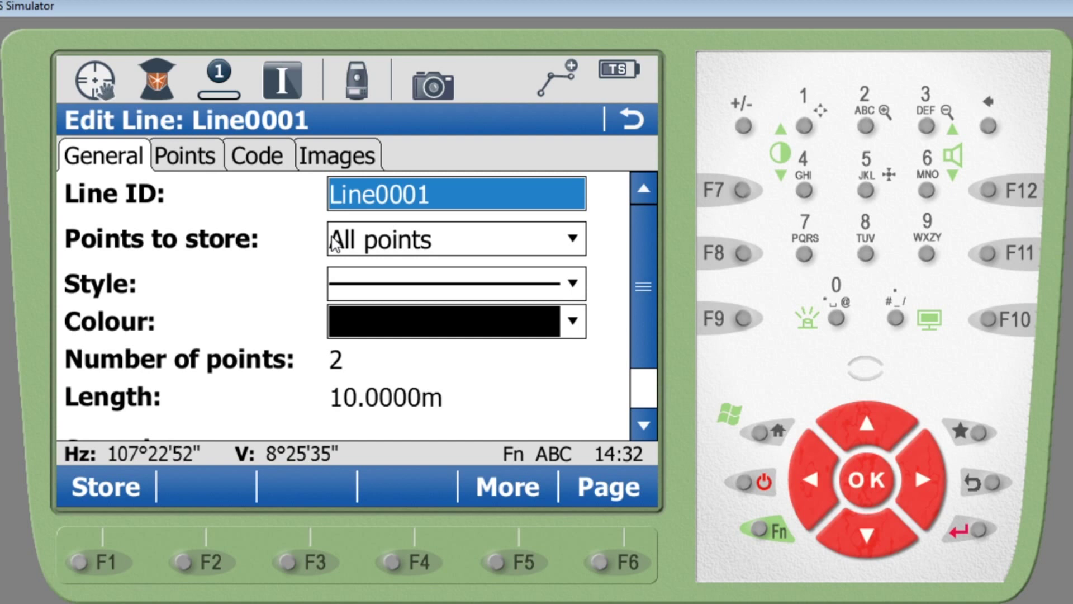
pyautogui.write('RUN')
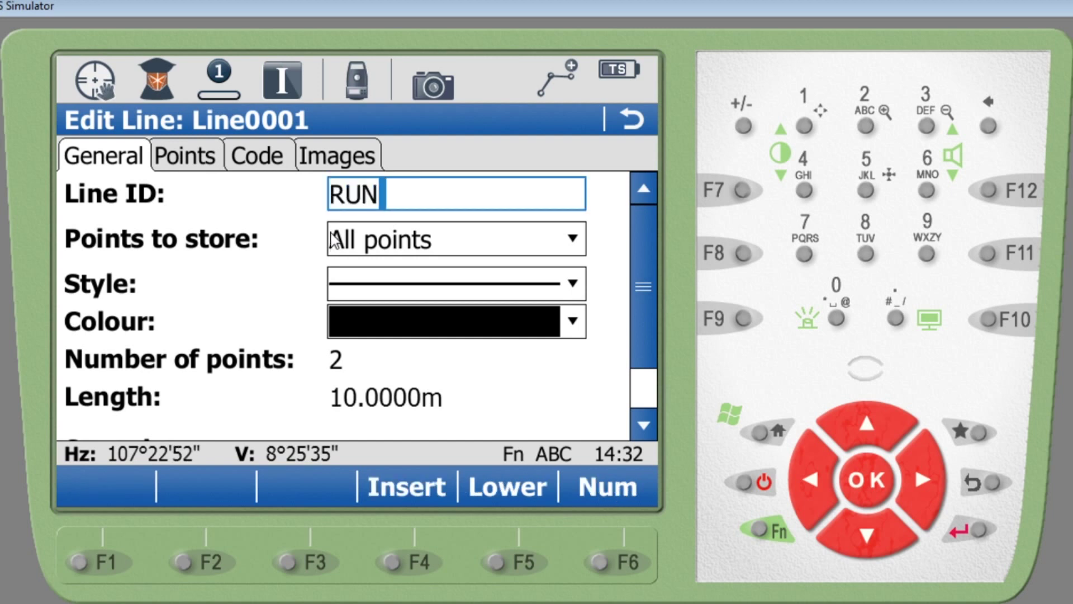
pyautogui.write('1')
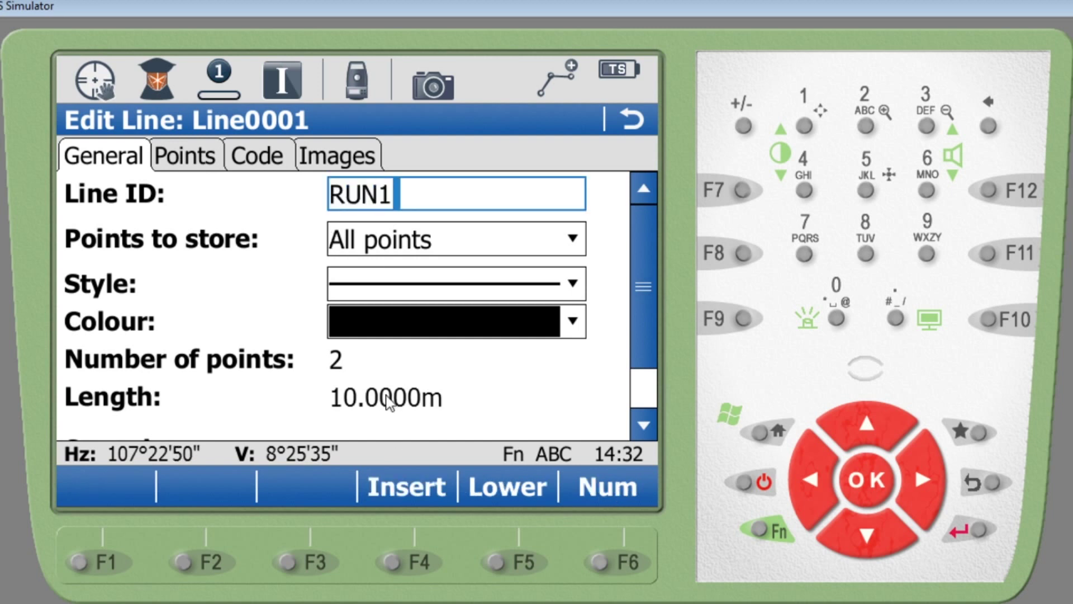
pyautogui.press('Return')
pyautogui.click(107, 496)
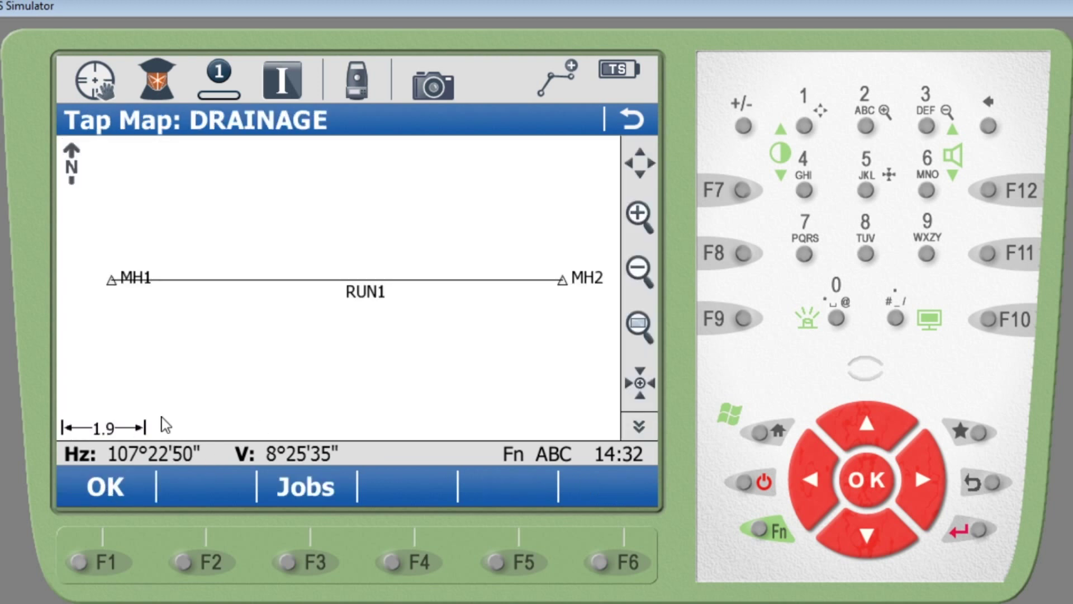
# Stake out MH1 from the map and measure, giving 35.6888, 220.7404 and 8.5000.
pyautogui.click(638, 271)
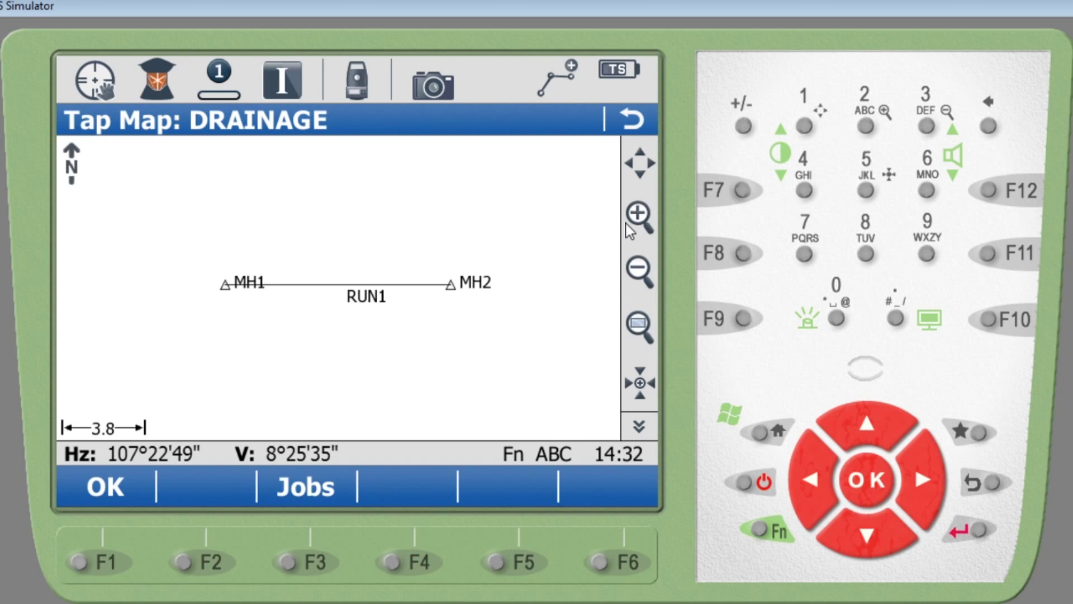
pyautogui.click(639, 215)
pyautogui.moveTo(408, 217)
pyautogui.mouseDown()
pyautogui.moveTo(394, 253)
pyautogui.moveTo(412, 221)
pyautogui.mouseUp()
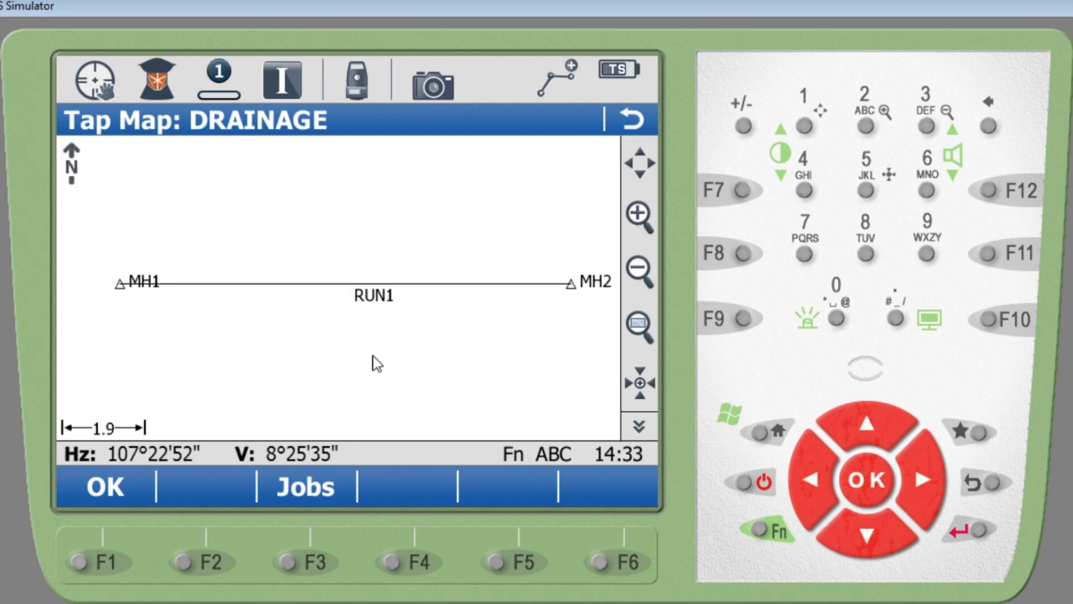
pyautogui.click(120, 283)
pyautogui.moveTo(196, 328); pyautogui.dragTo(283, 334)
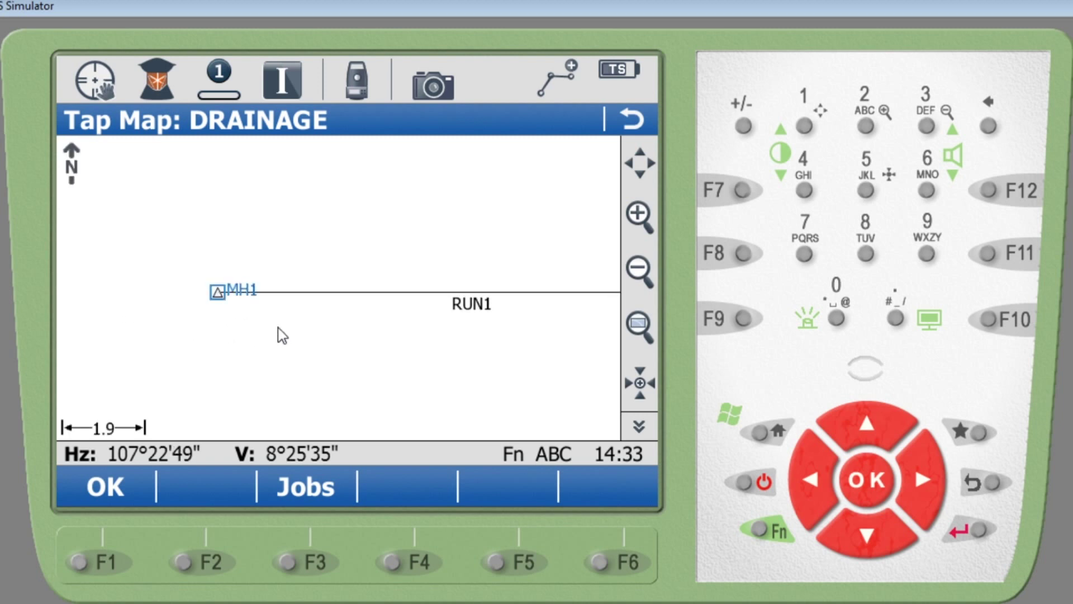
pyautogui.click(283, 334)
pyautogui.click(210, 256)
pyautogui.click(206, 487)
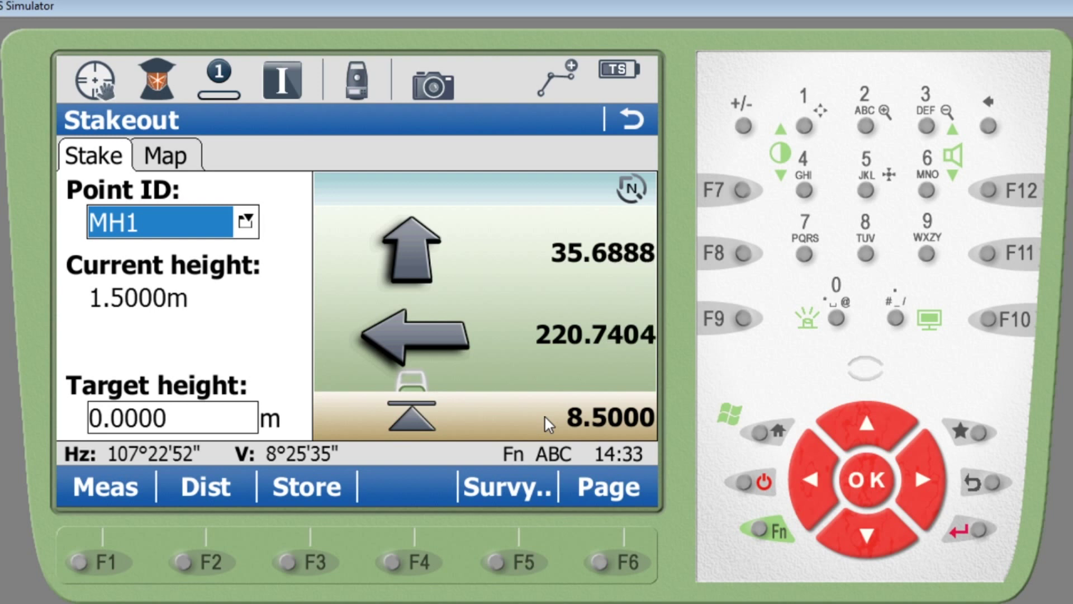
# Exit Stakeout and confirm the DRAINAGE job to return to its Tap Map.
pyautogui.click(245, 221)
pyautogui.click(105, 486)
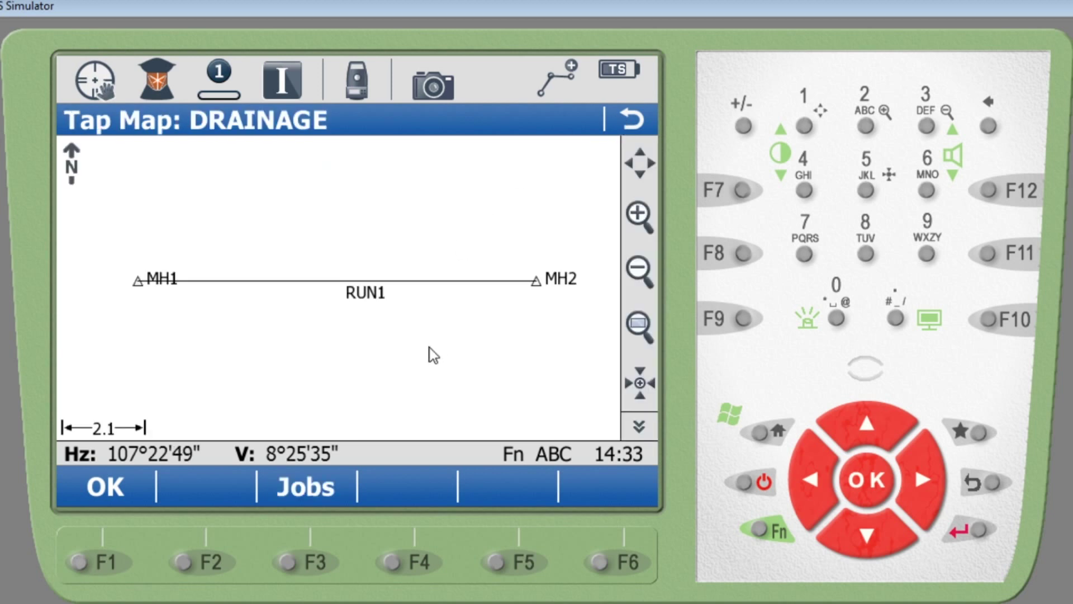
# Deselect MH2, then choose Measure line with RUN1 as the reference line for MH3.
pyautogui.click(536, 280)
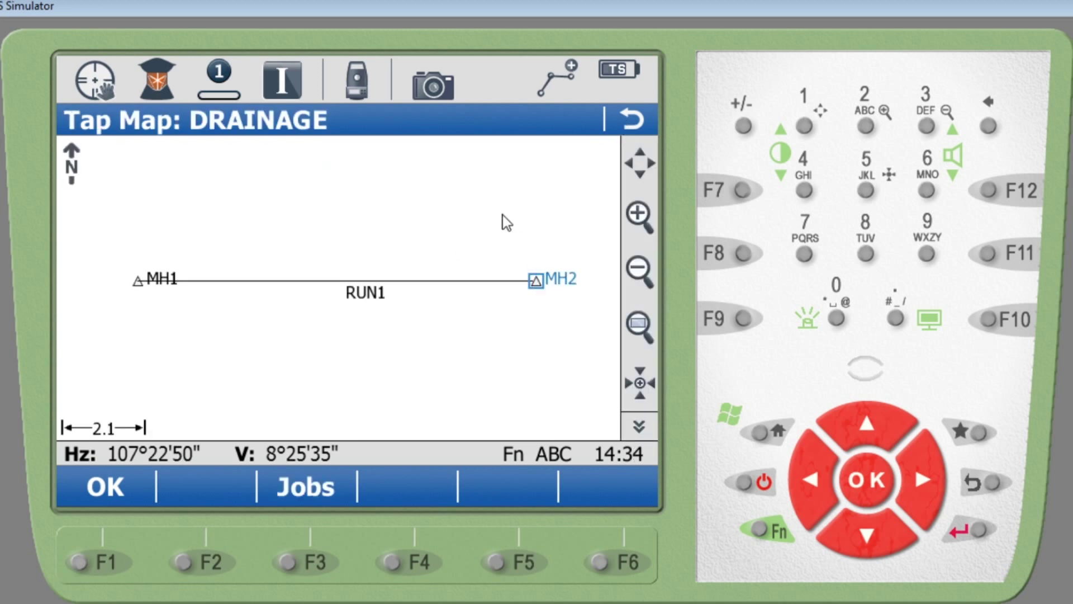
pyautogui.rightClick(458, 212)
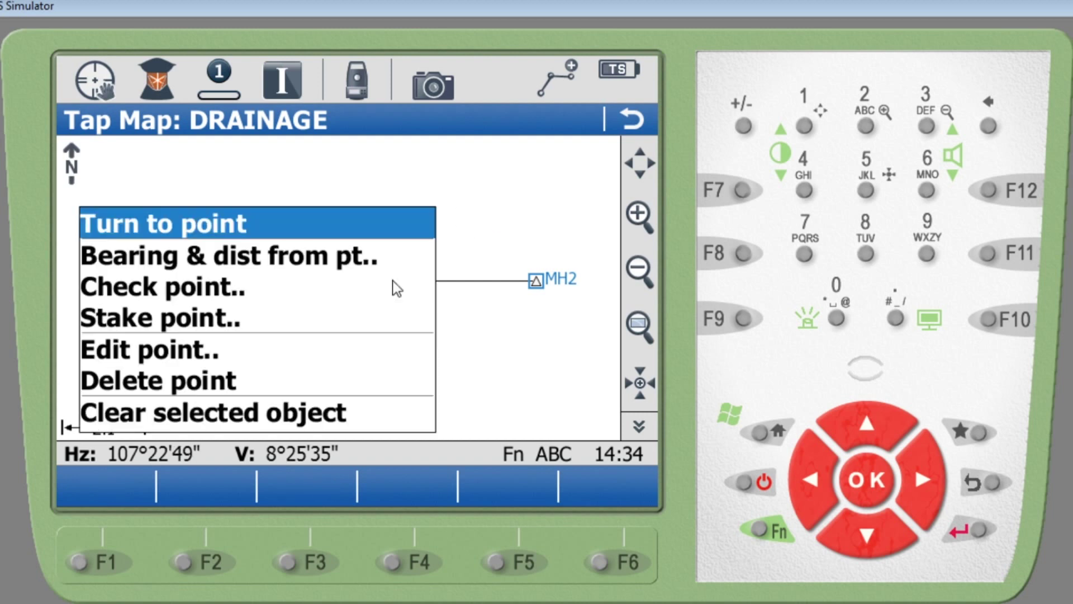
pyautogui.click(273, 411)
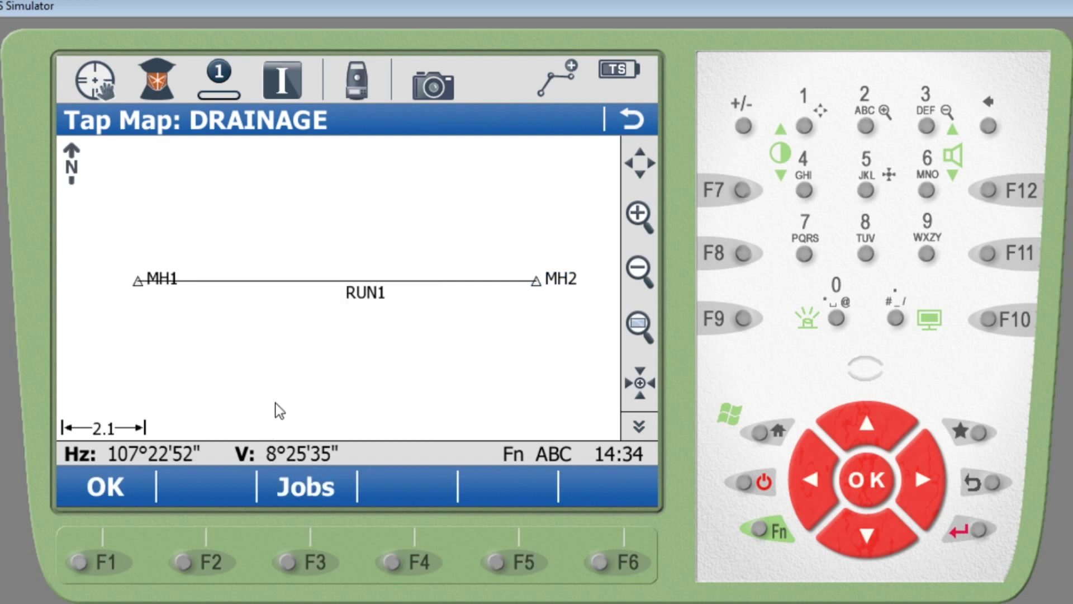
pyautogui.click(405, 283)
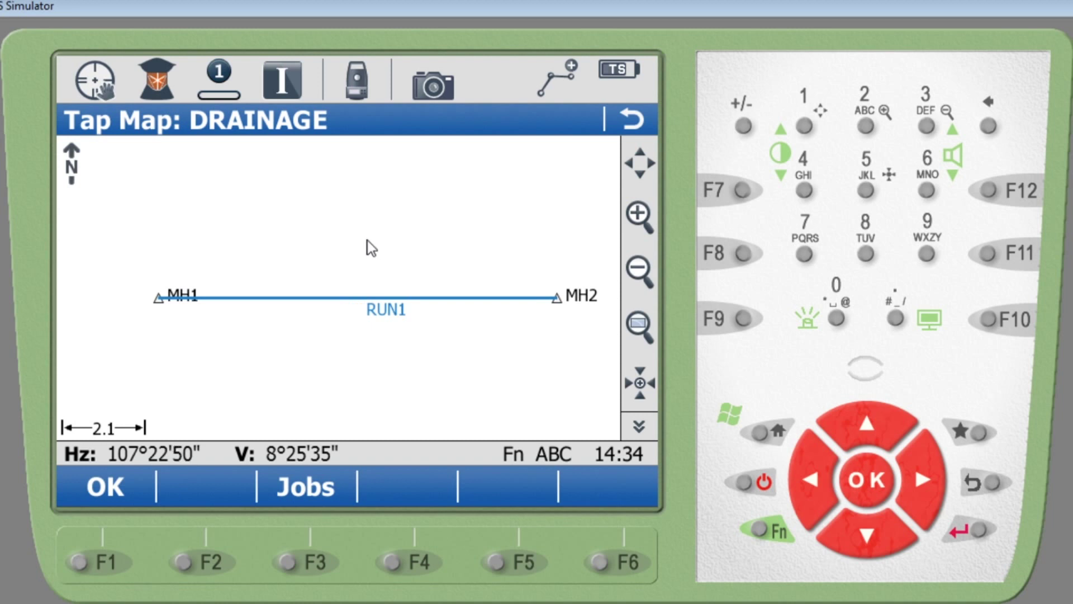
pyautogui.rightClick(348, 232)
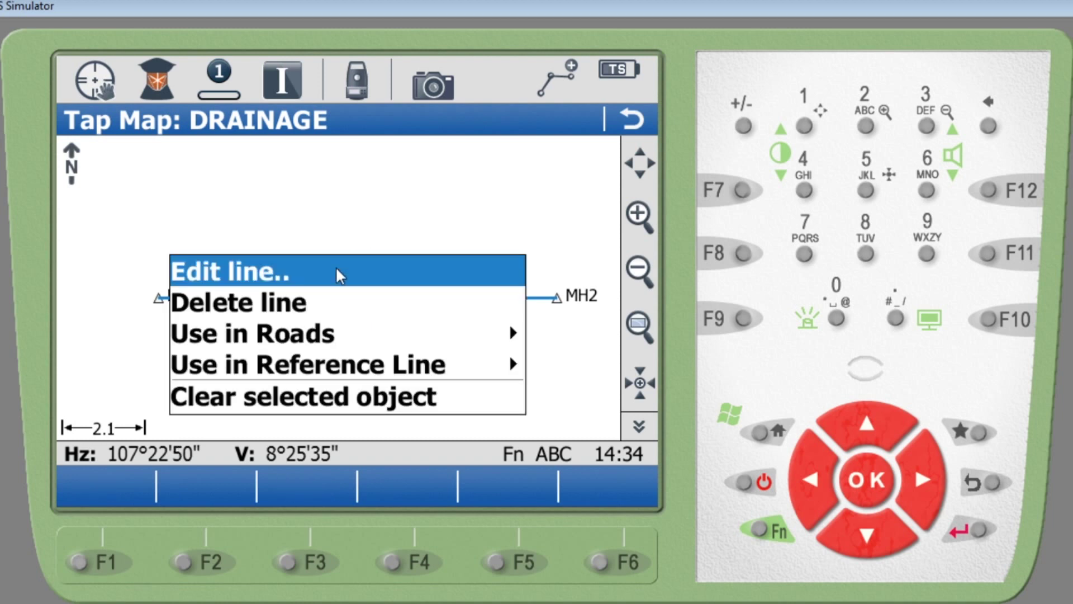
pyautogui.click(301, 369)
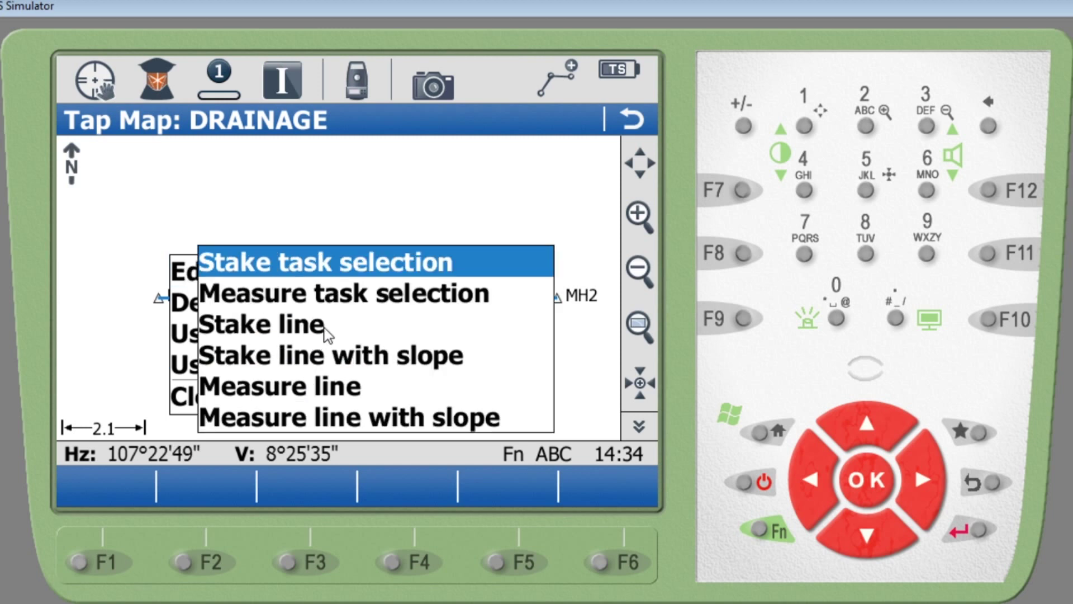
pyautogui.click(338, 388)
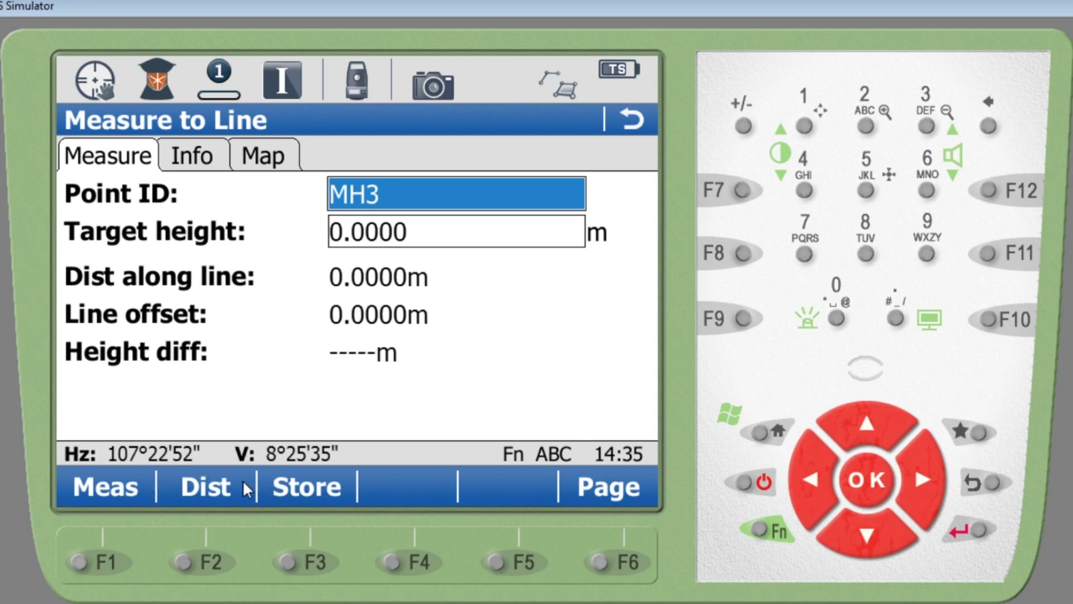
# Measure MH3 and view RUN1's Info: 223.6068 m to start, 228.2542 m to end.
pyautogui.click(220, 483)
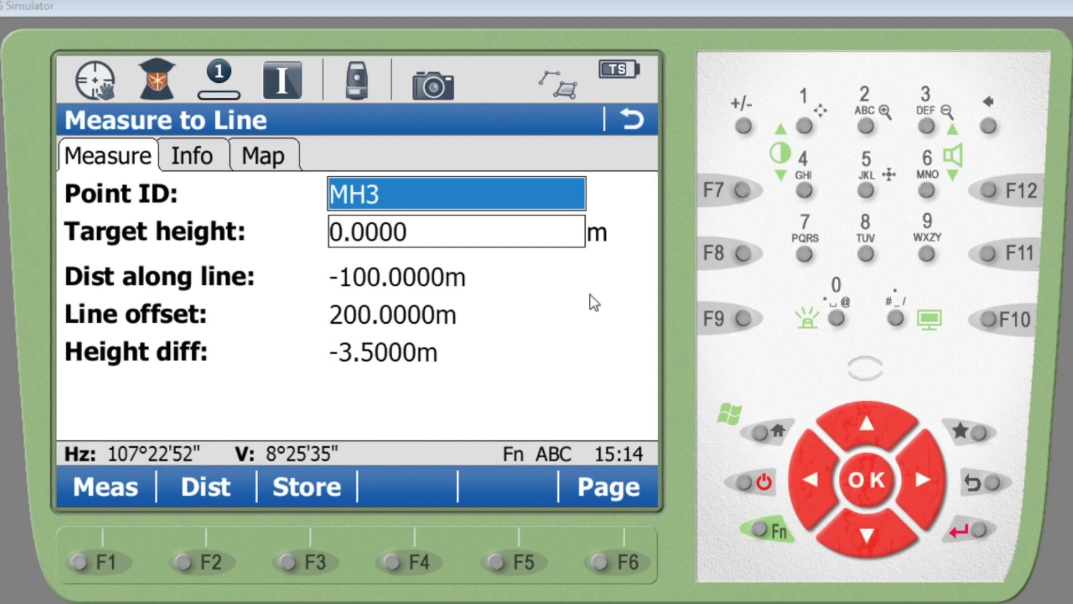
pyautogui.click(595, 484)
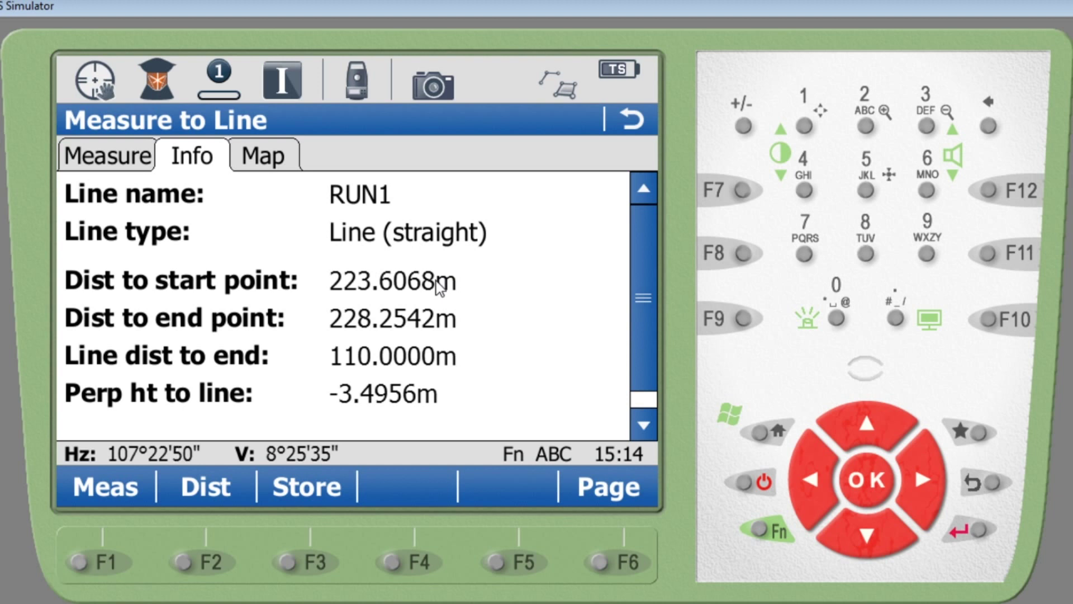
# Inspect MH3, Stn001 and RUN1 on the Map tab, then go back to Define Line.
pyautogui.click(608, 490)
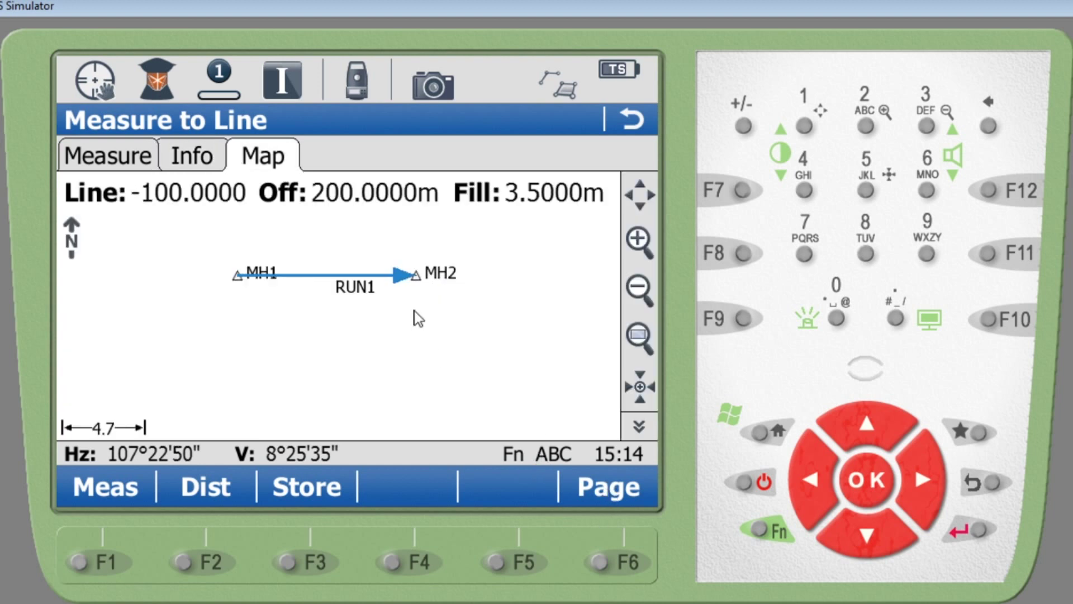
pyautogui.moveTo(413, 311); pyautogui.dragTo(455, 316)
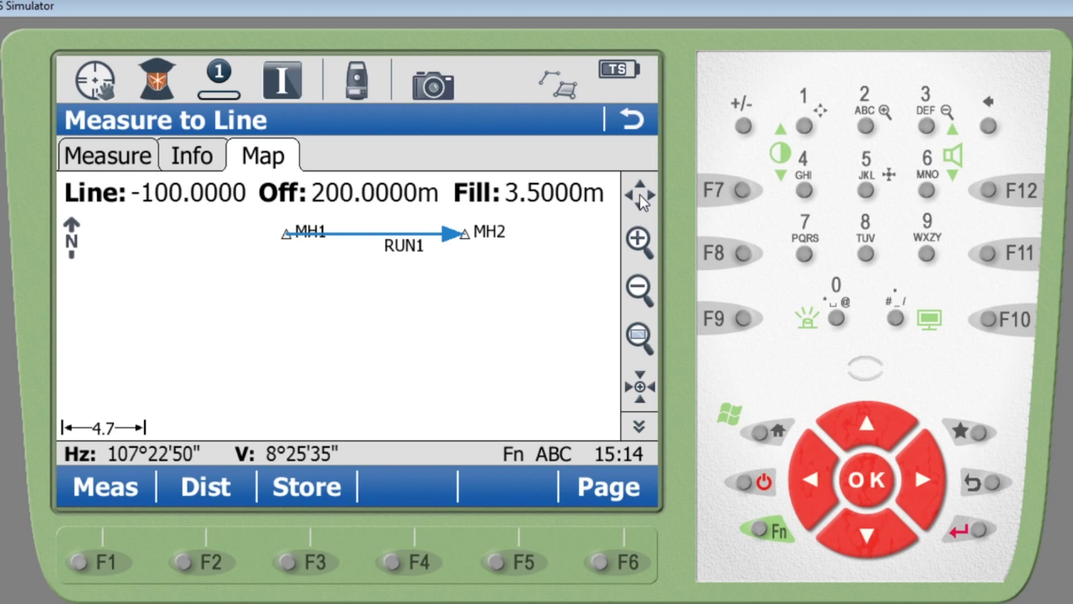
pyautogui.moveTo(287, 388); pyautogui.dragTo(326, 320)
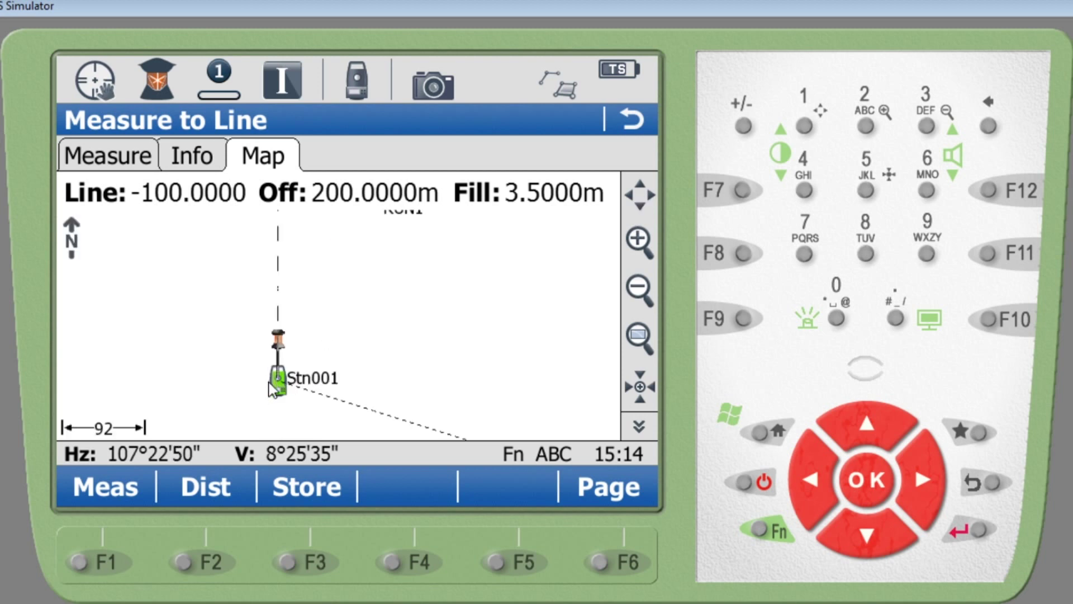
pyautogui.moveTo(274, 385); pyautogui.dragTo(363, 307)
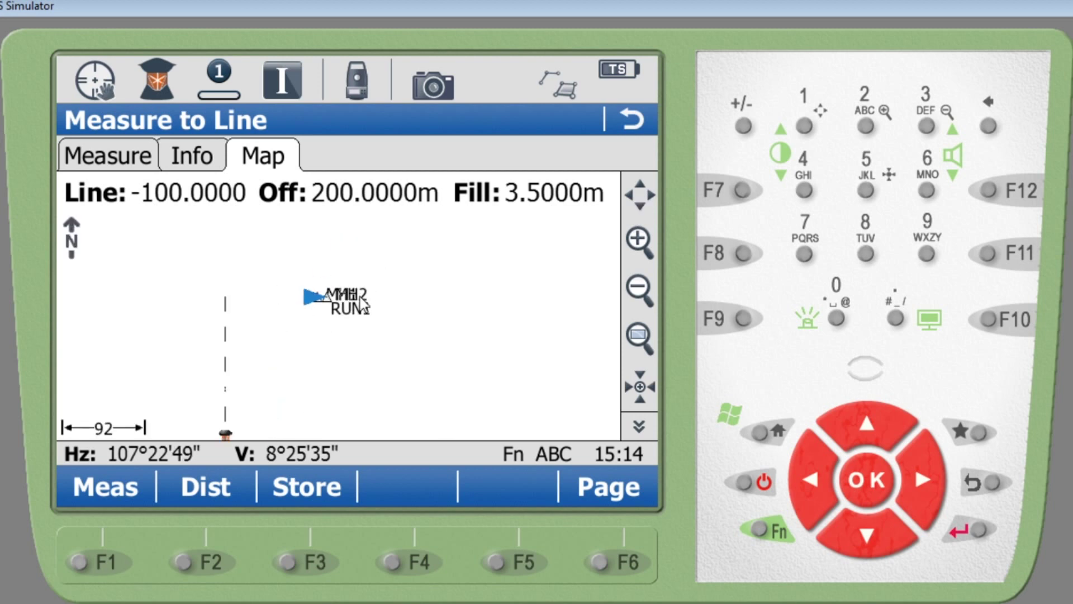
pyautogui.click(639, 239)
pyautogui.click(640, 240)
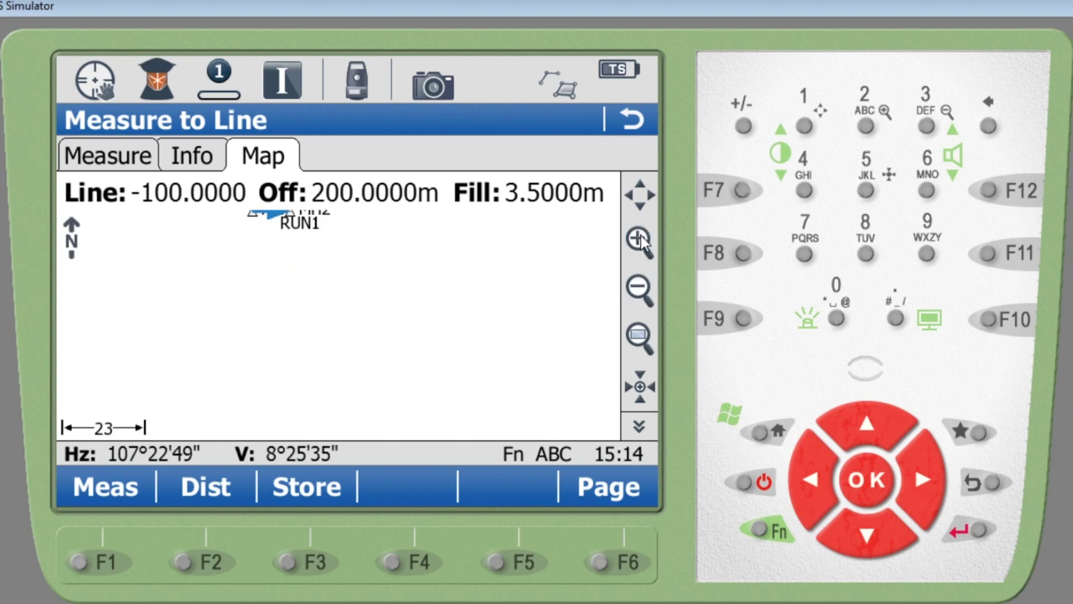
pyautogui.moveTo(416, 264); pyautogui.dragTo(421, 350)
pyautogui.click(640, 239)
pyautogui.click(640, 239)
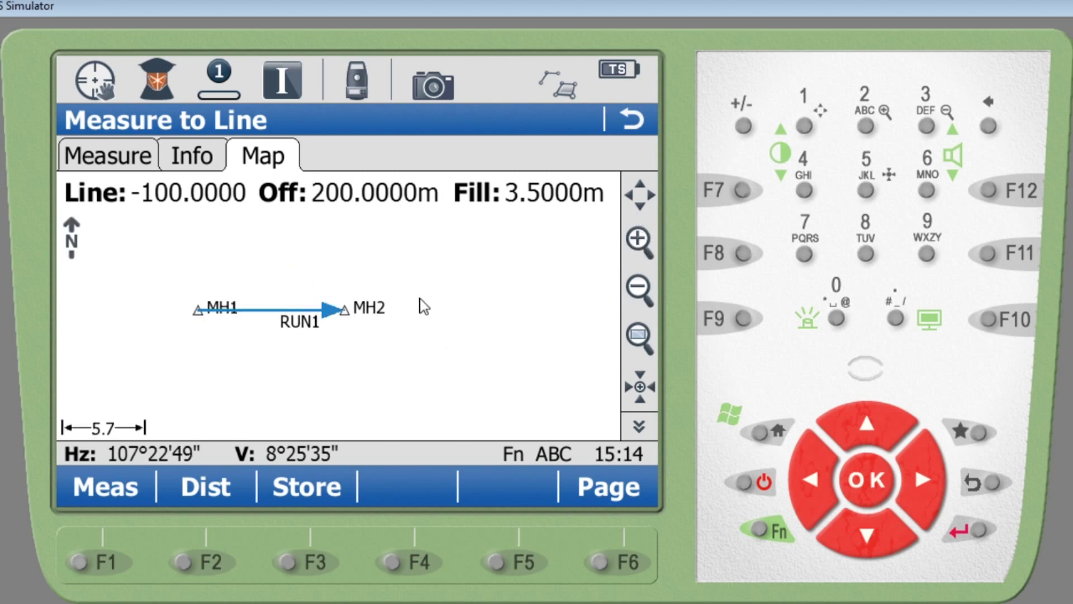
pyautogui.moveTo(420, 298); pyautogui.dragTo(464, 311)
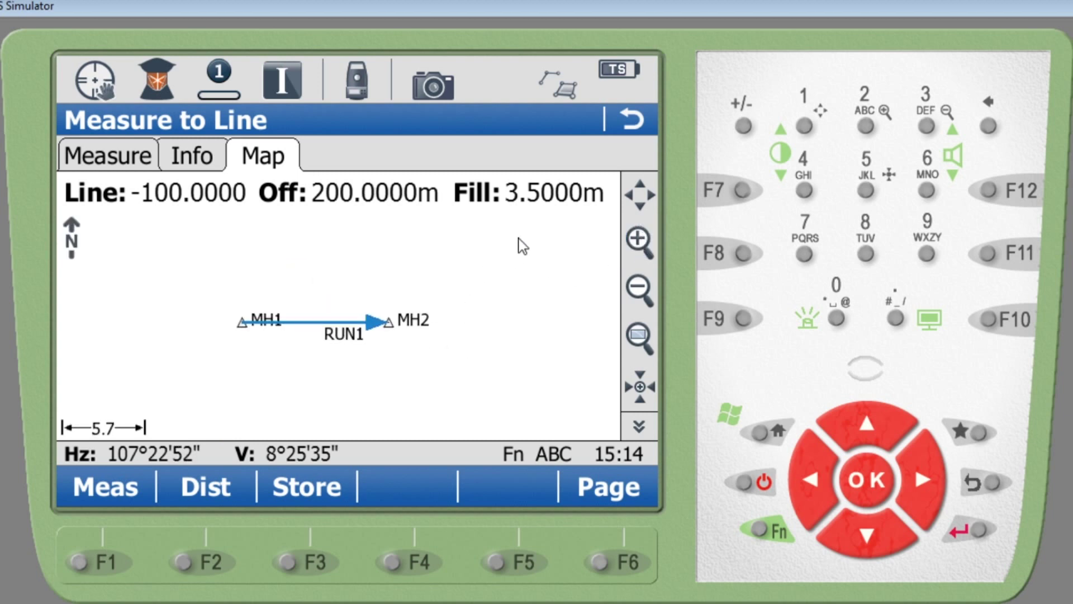
pyautogui.click(627, 120)
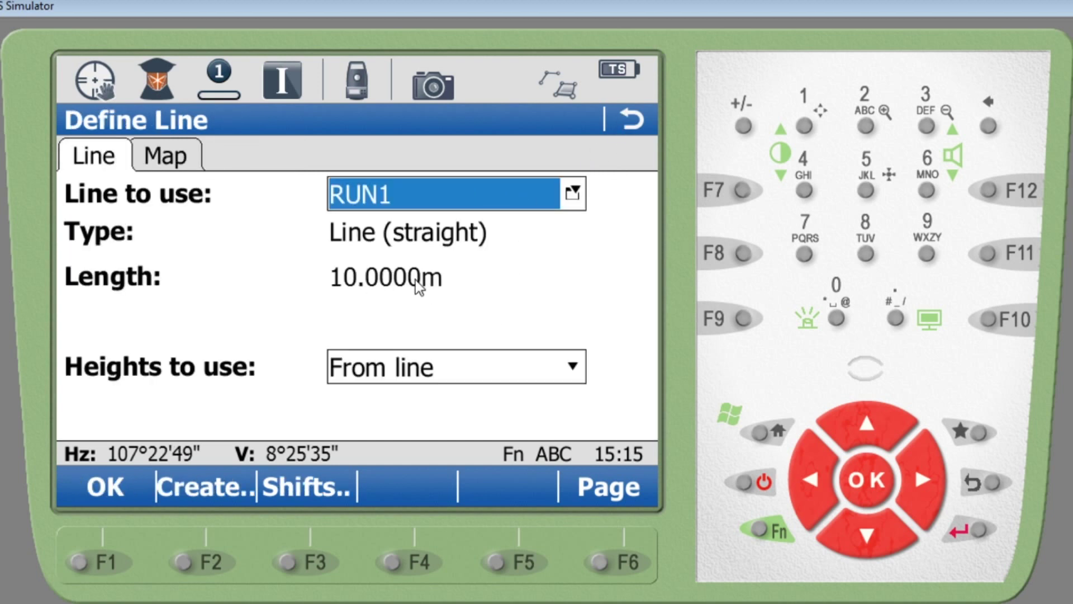
# Keep RUN1's heights to use set to From line.
pyautogui.click(545, 369)
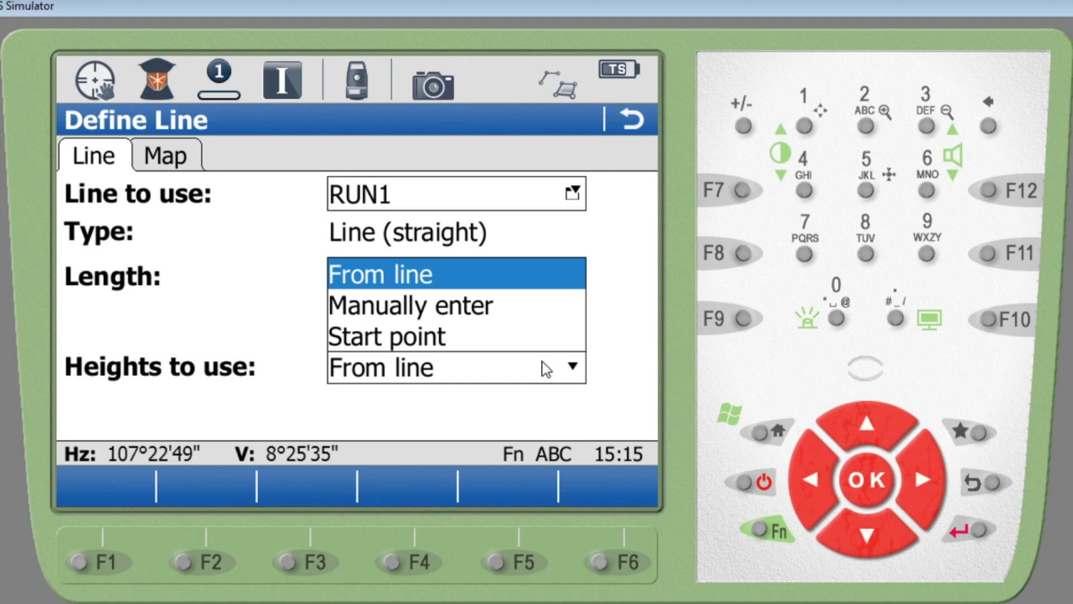
pyautogui.click(546, 368)
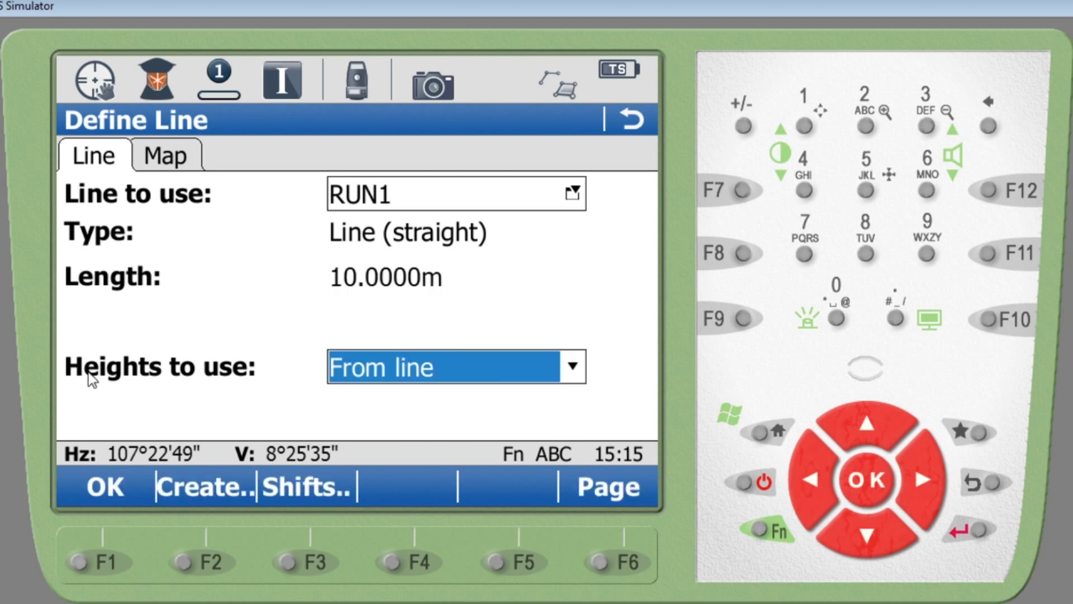
pyautogui.click(504, 372)
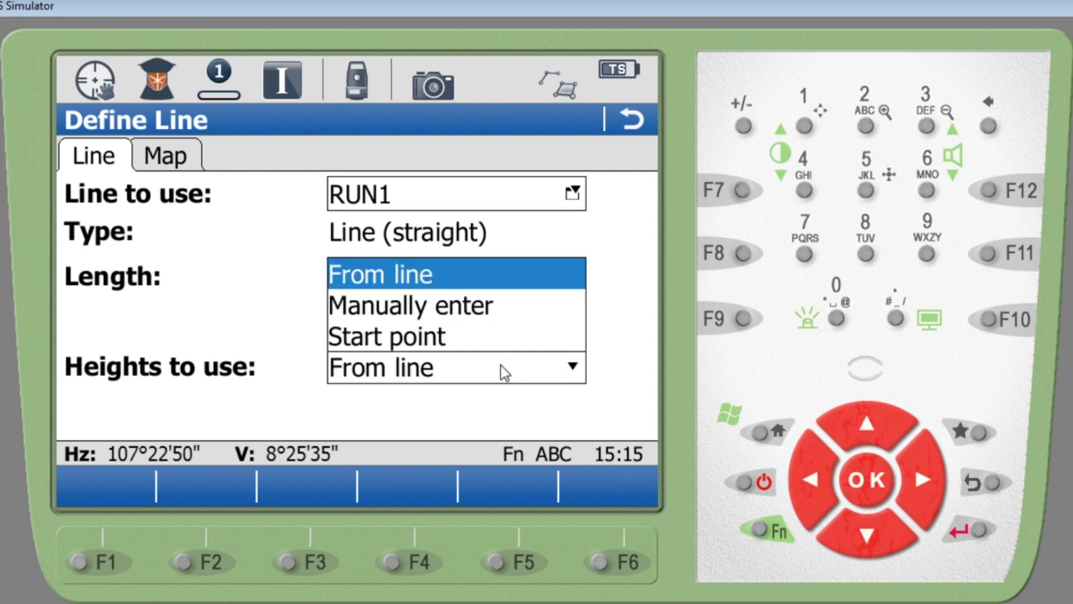
pyautogui.click(450, 280)
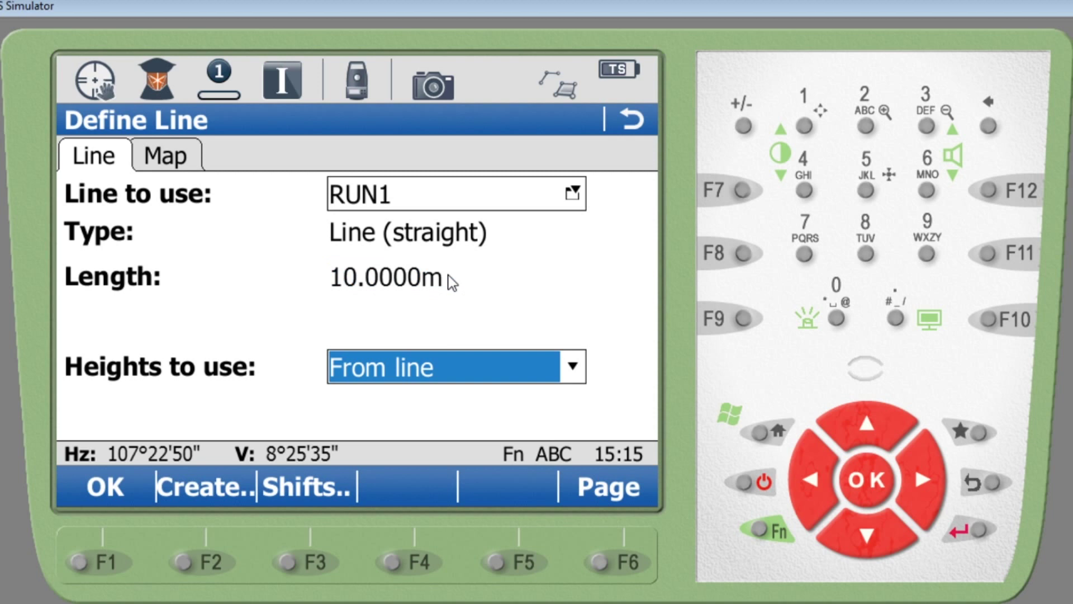
# Reverse RUN1's direction so it runs from MH2 to MH1.
pyautogui.click(604, 495)
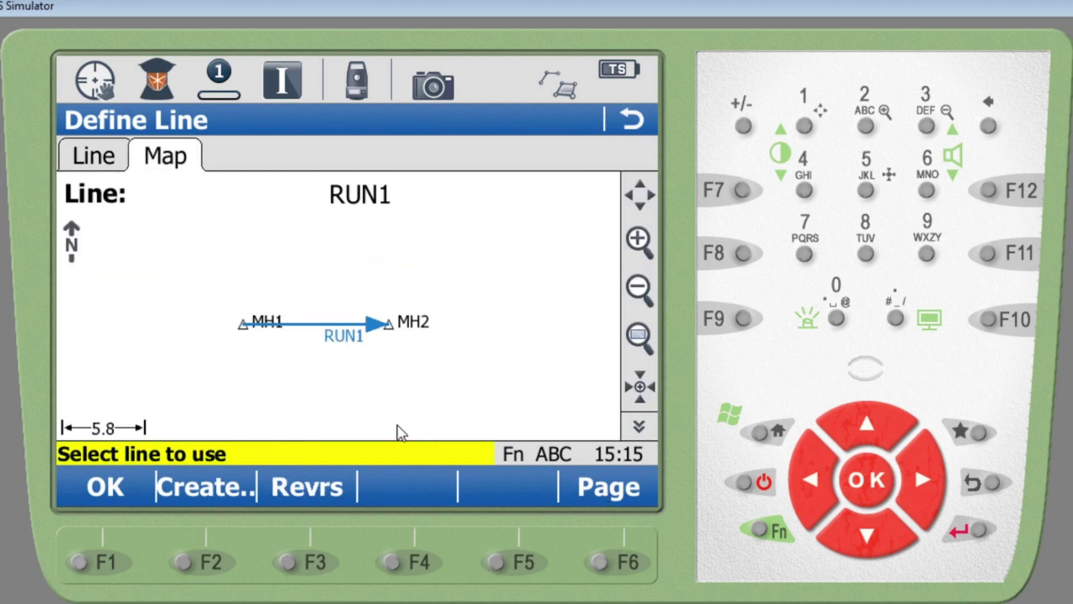
pyautogui.click(299, 489)
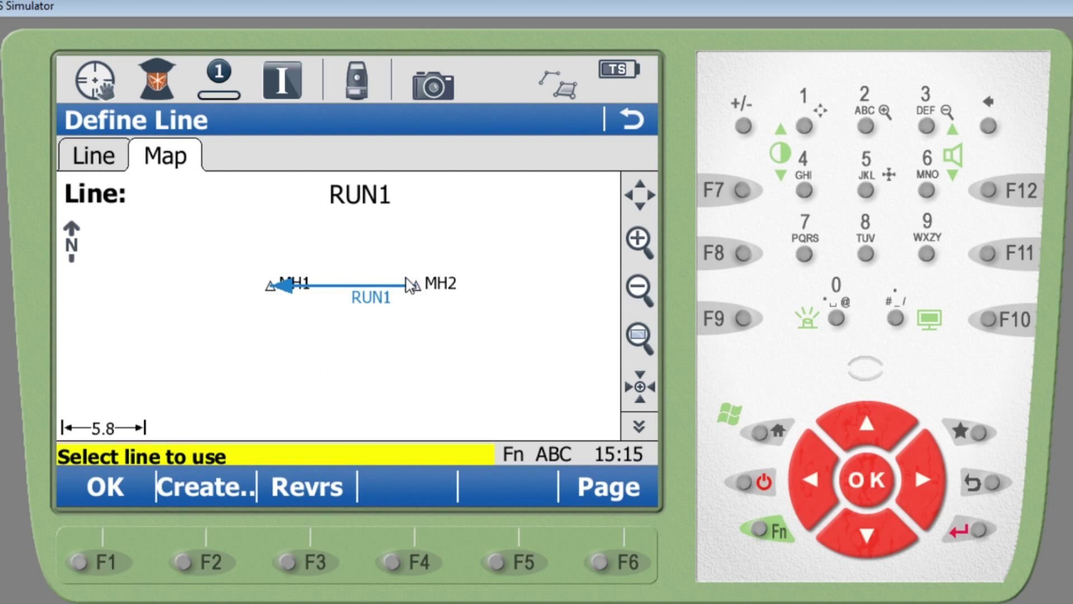
pyautogui.click(313, 485)
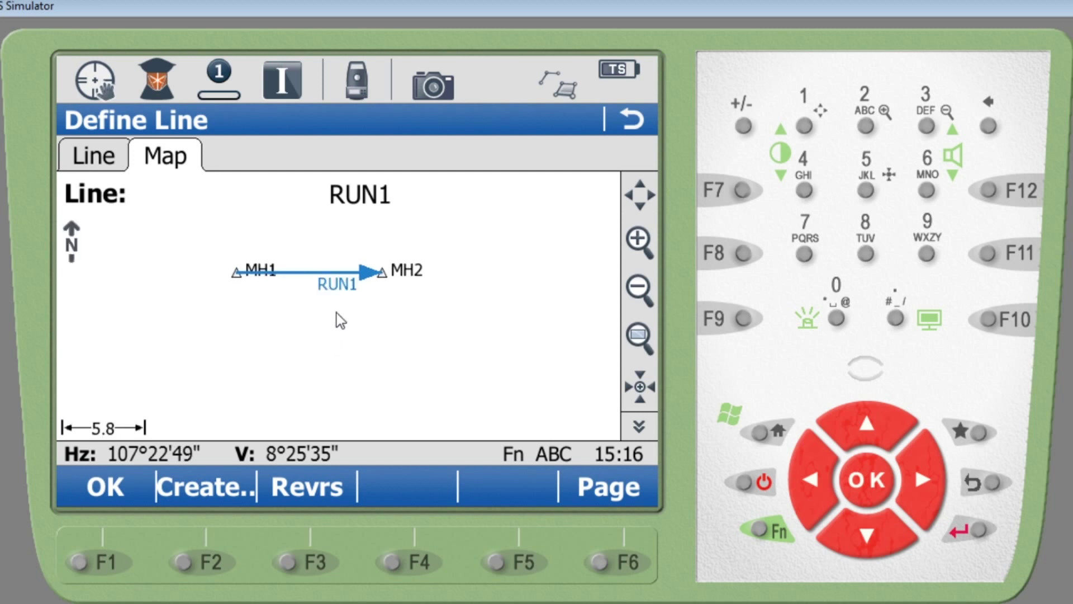
pyautogui.click(310, 485)
pyautogui.moveTo(360, 327); pyautogui.dragTo(407, 387)
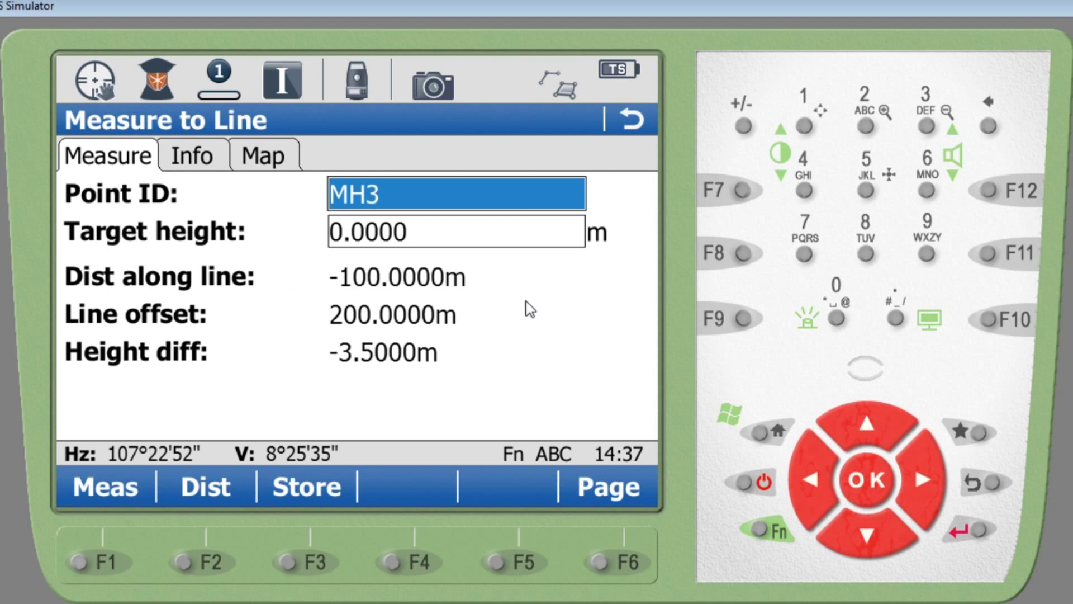
# Leave Measure to Line, stepping back through Define Line and the Reference Line task to Job Selection.
pyautogui.click(621, 117)
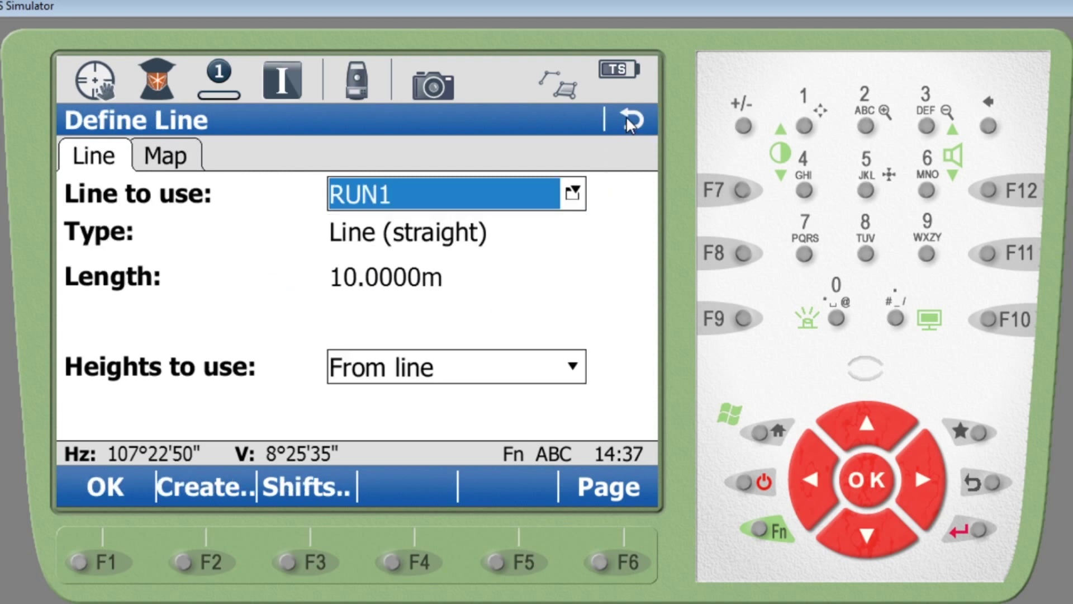
pyautogui.click(628, 120)
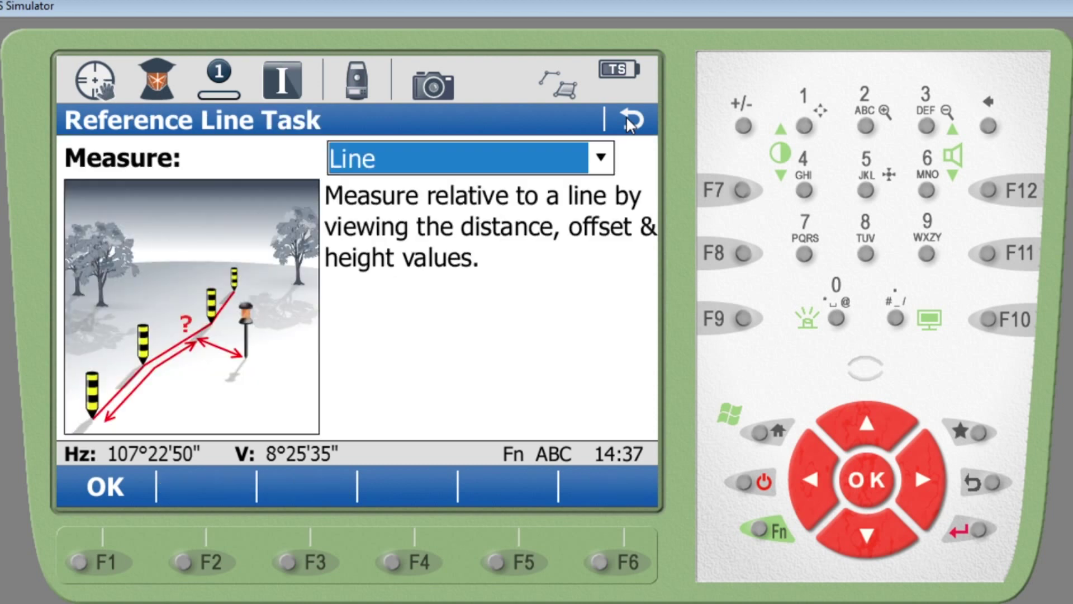
pyautogui.click(629, 120)
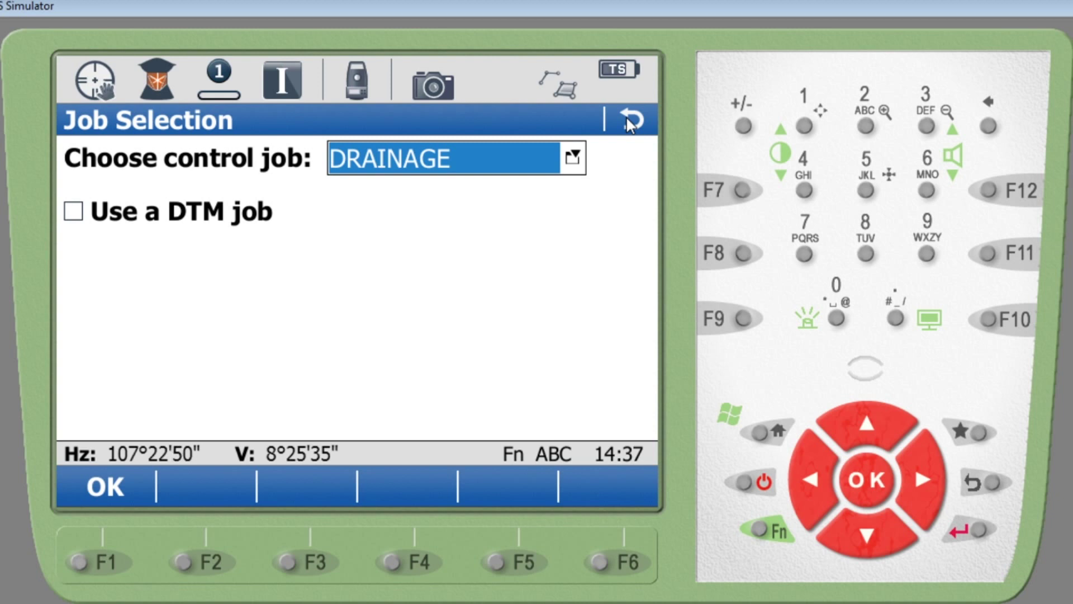
# Confirm DRAINAGE to open its Tap Map, then pan to bring RUN1 between MH1 and MH2 into view.
pyautogui.press('Return')
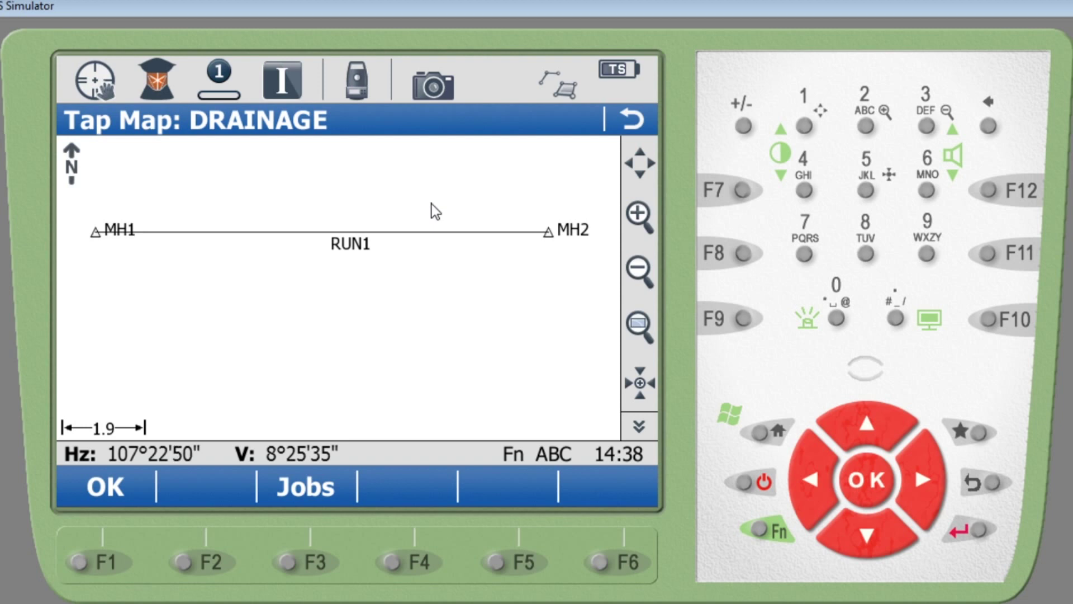
pyautogui.moveTo(438, 200); pyautogui.dragTo(410, 246)
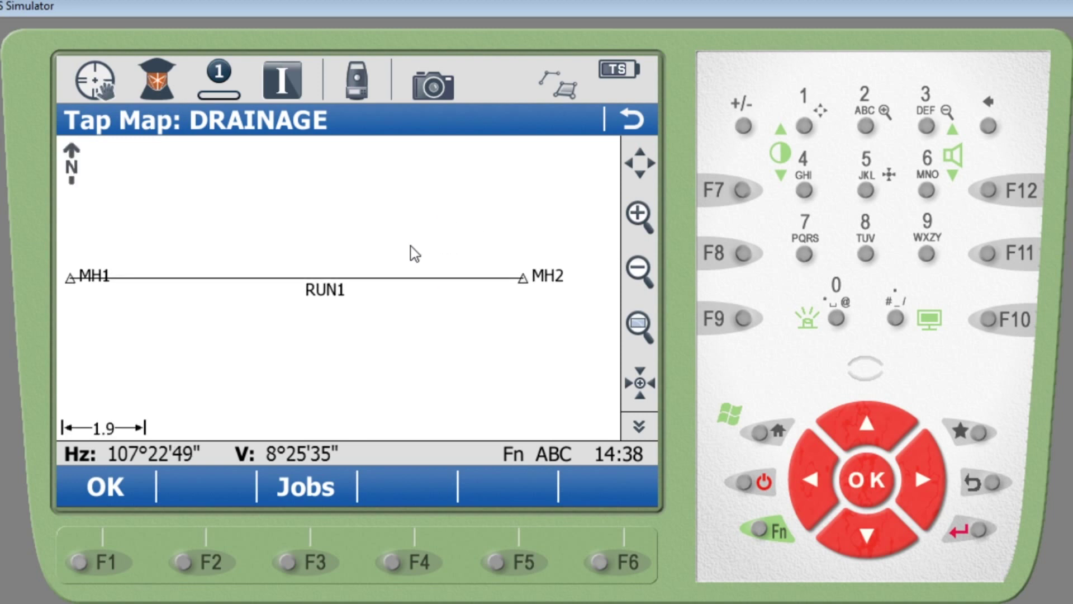